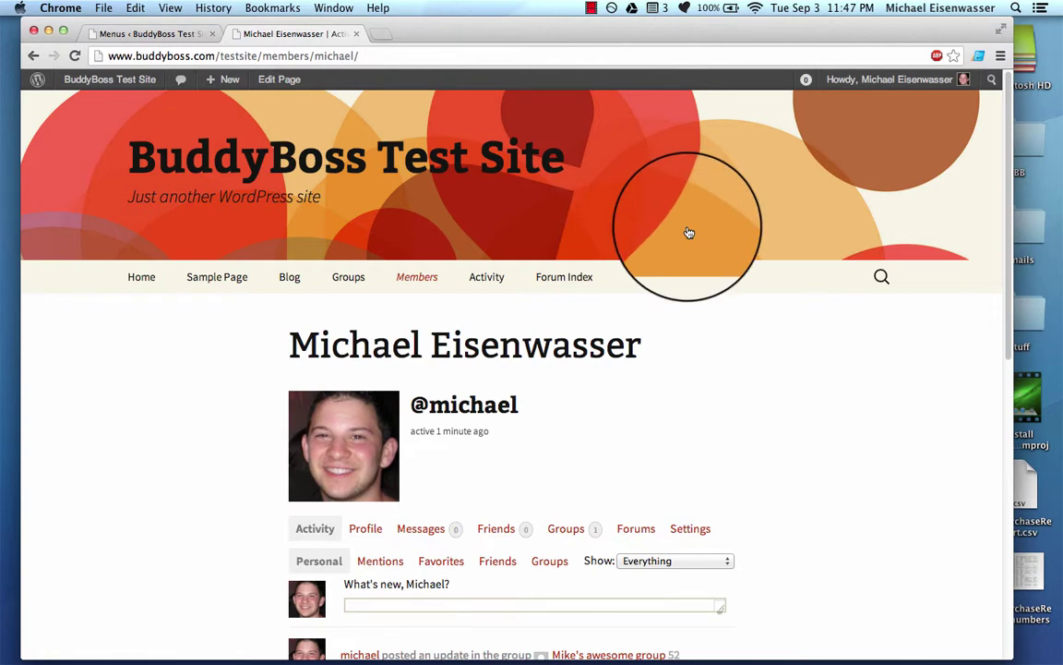
# Step: Scroll up and down Michael's member profile to review its activity stream
pyautogui.scroll(-4, 813, 408)
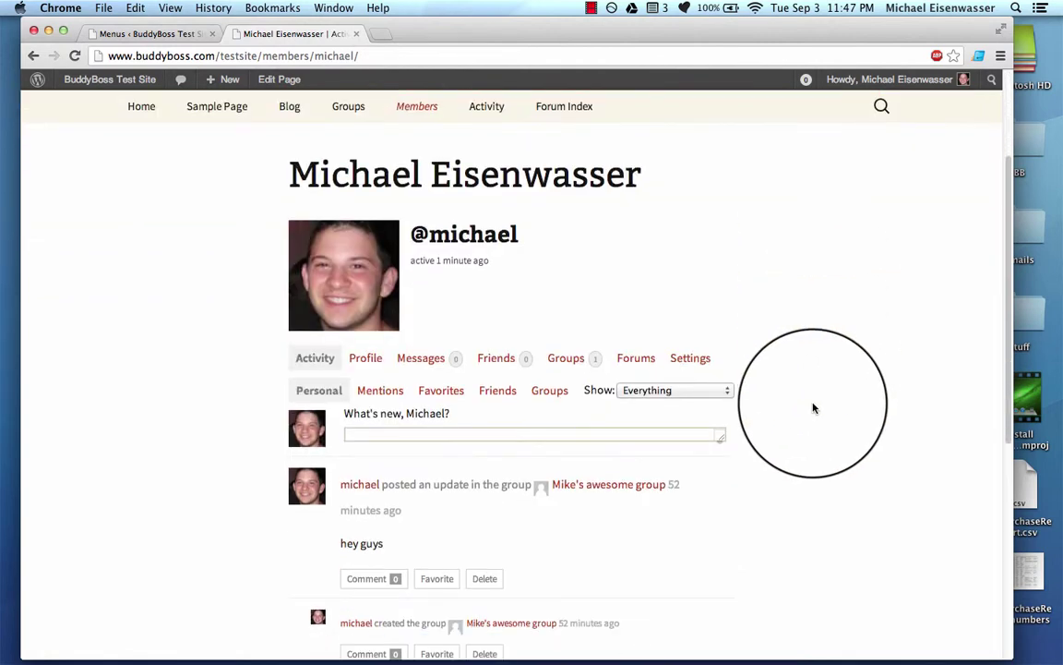
pyautogui.scroll(-5, 813, 408)
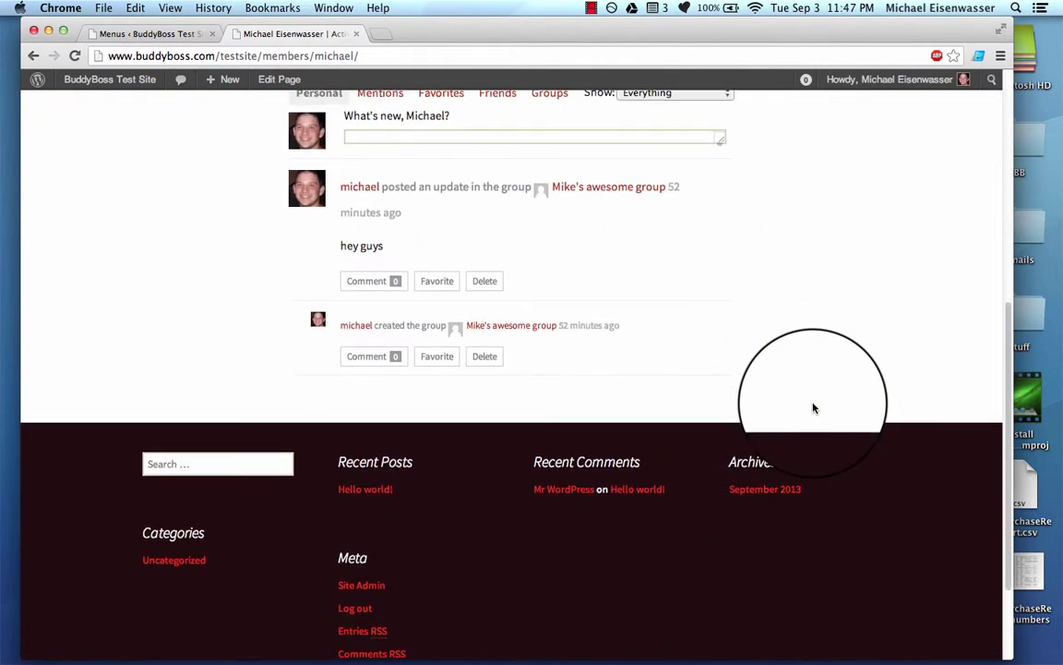
pyautogui.scroll(5, 813, 406)
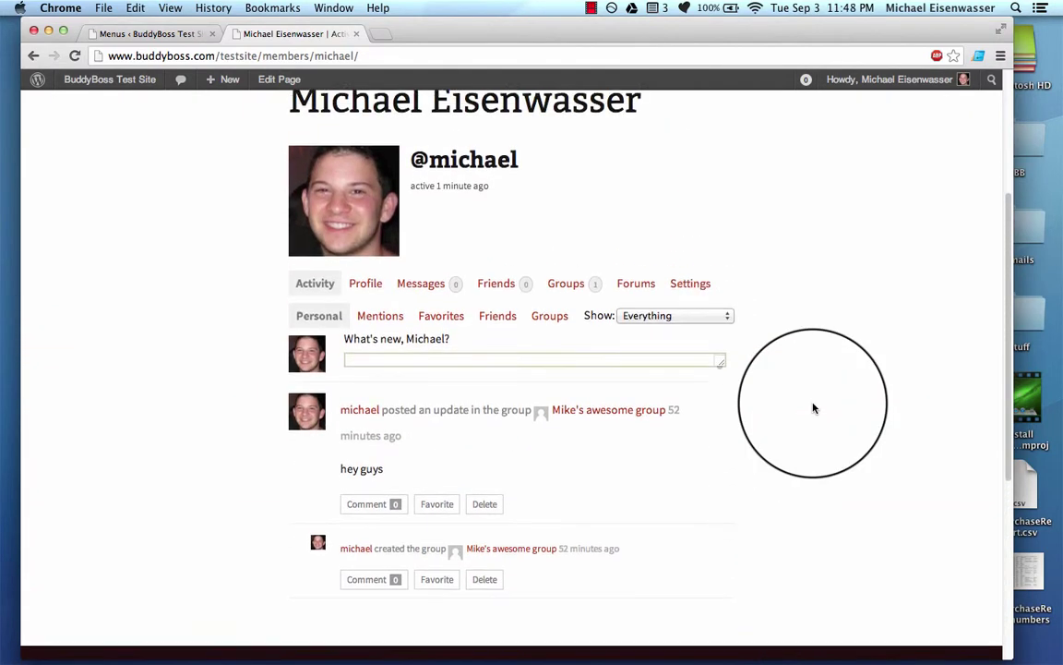
pyautogui.scroll(-1, 831, 350)
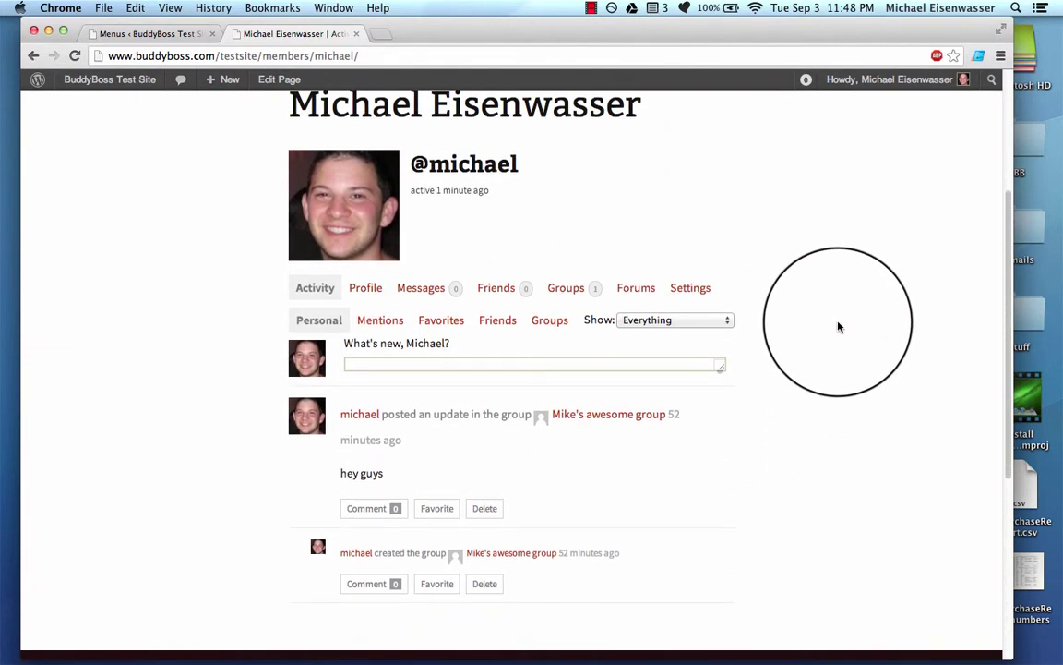
pyautogui.scroll(-1, 838, 326)
pyautogui.scroll(-1, 838, 326)
pyautogui.scroll(1, 838, 326)
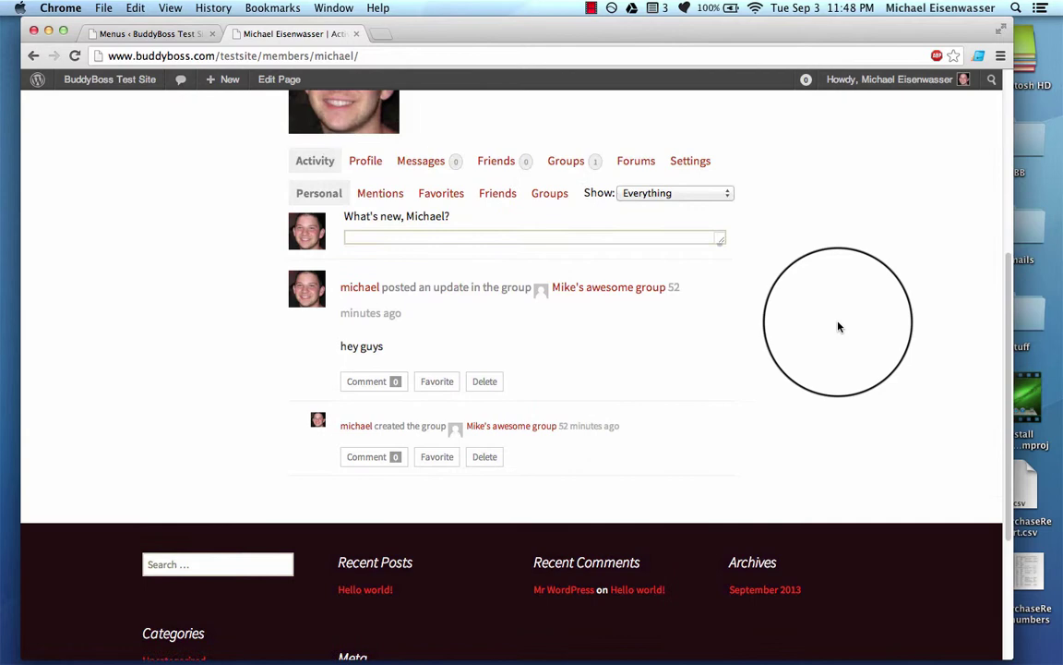
pyautogui.scroll(2, 838, 326)
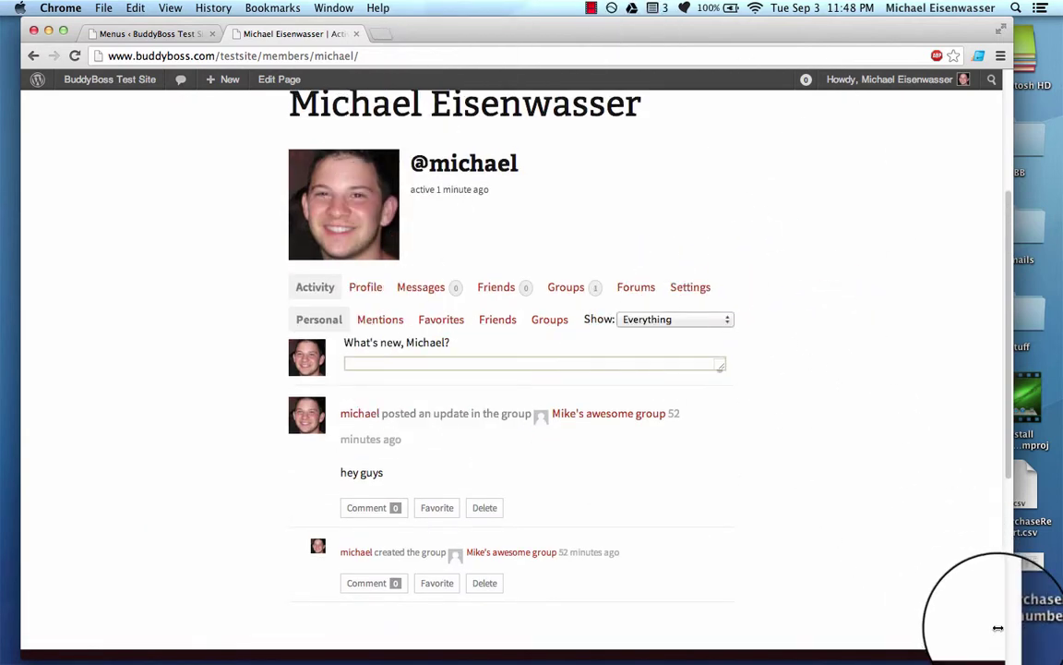
# Step: Narrow the window to phone width, check the profile top, then restore near-full width
pyautogui.moveTo(1015, 655); pyautogui.dragTo(314, 637)
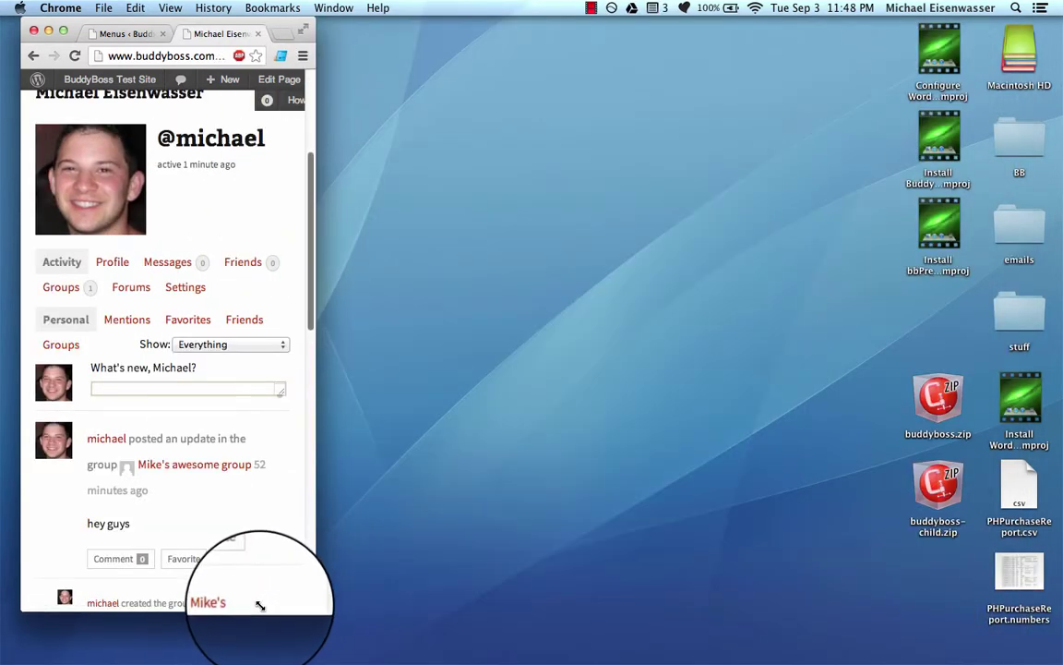
pyautogui.scroll(5, 233, 267)
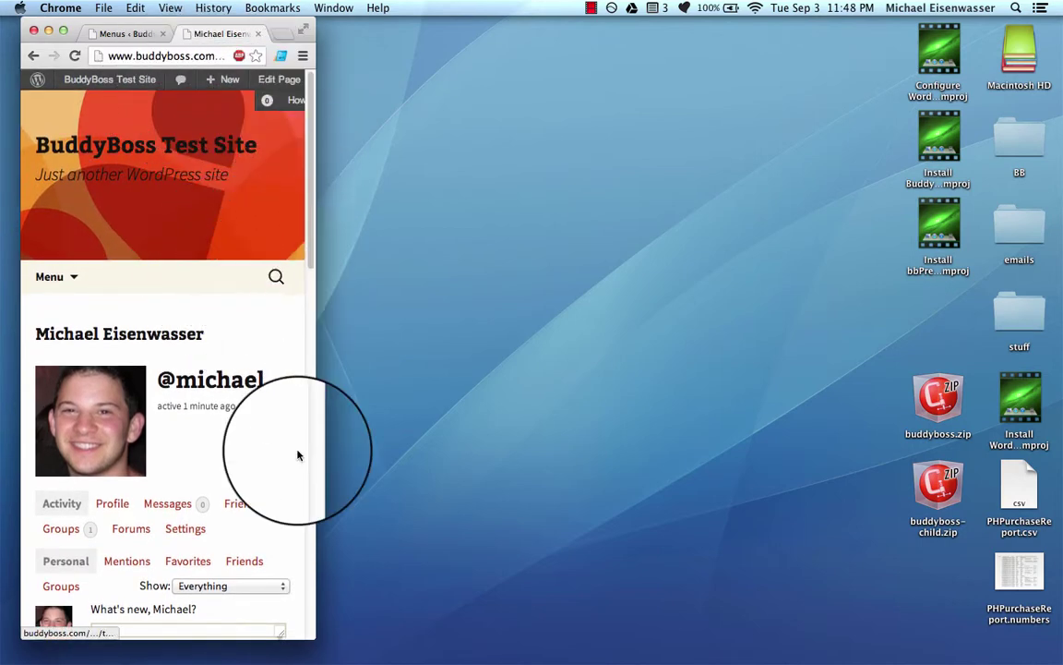
pyautogui.moveTo(311, 637); pyautogui.dragTo(1035, 650)
pyautogui.click(160, 452)
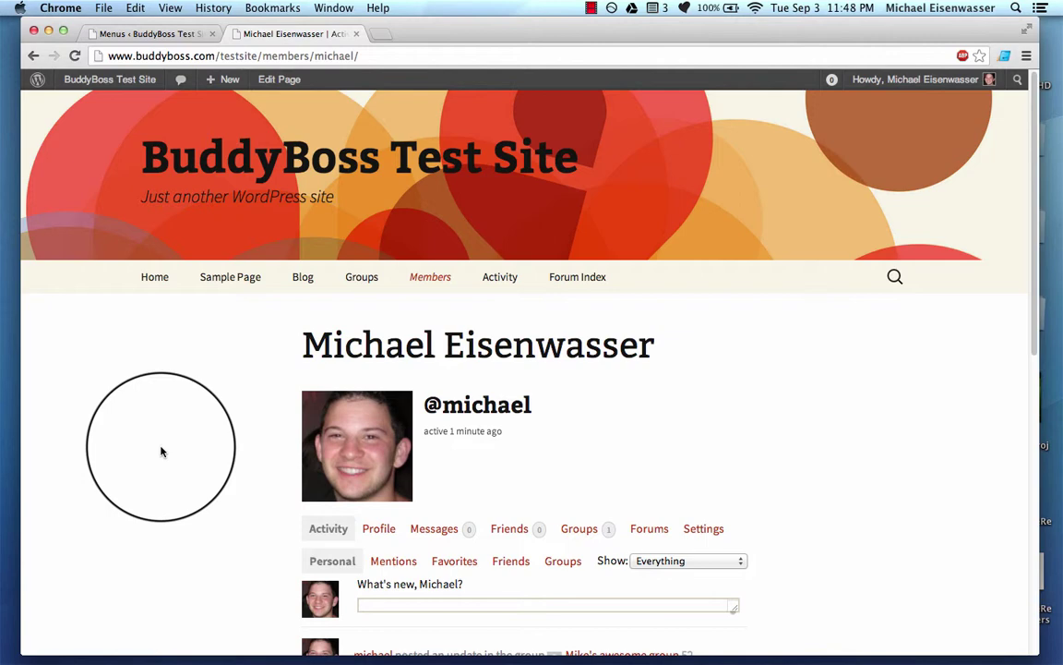
# Step: Go from the site's menu settings to Appearance > Themes
pyautogui.click(148, 33)
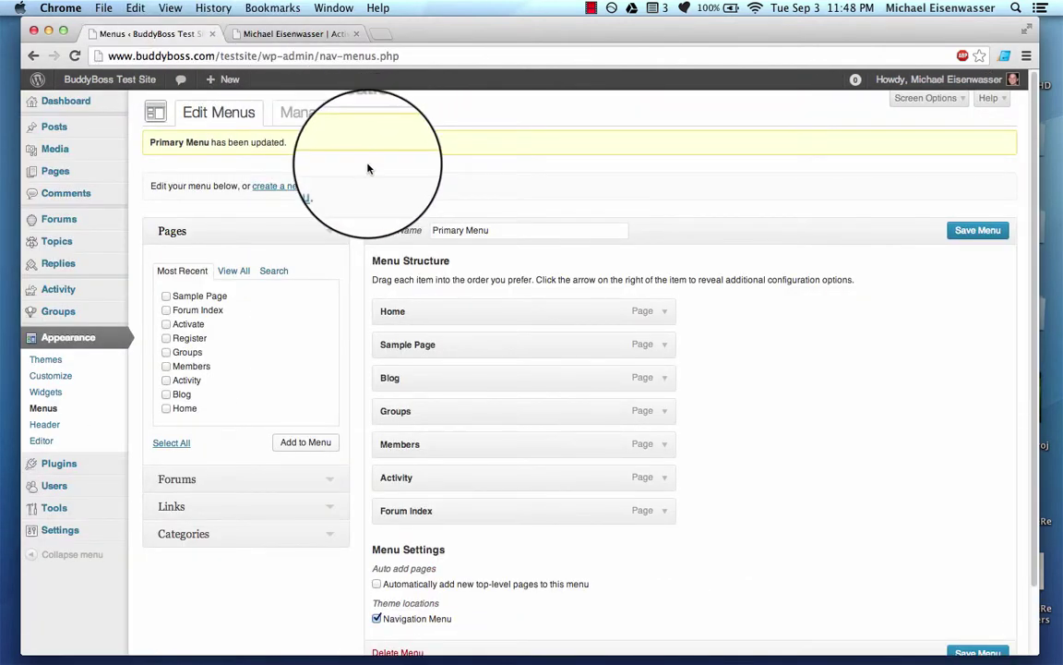
pyautogui.click(89, 356)
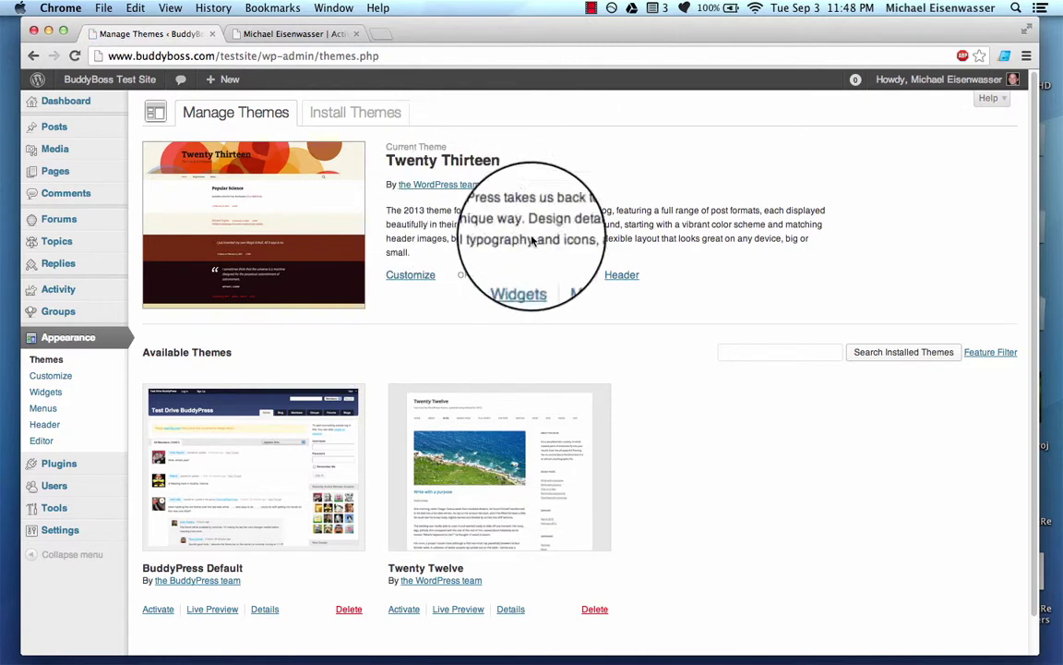
pyautogui.hotkey('ctrl', 'Left')
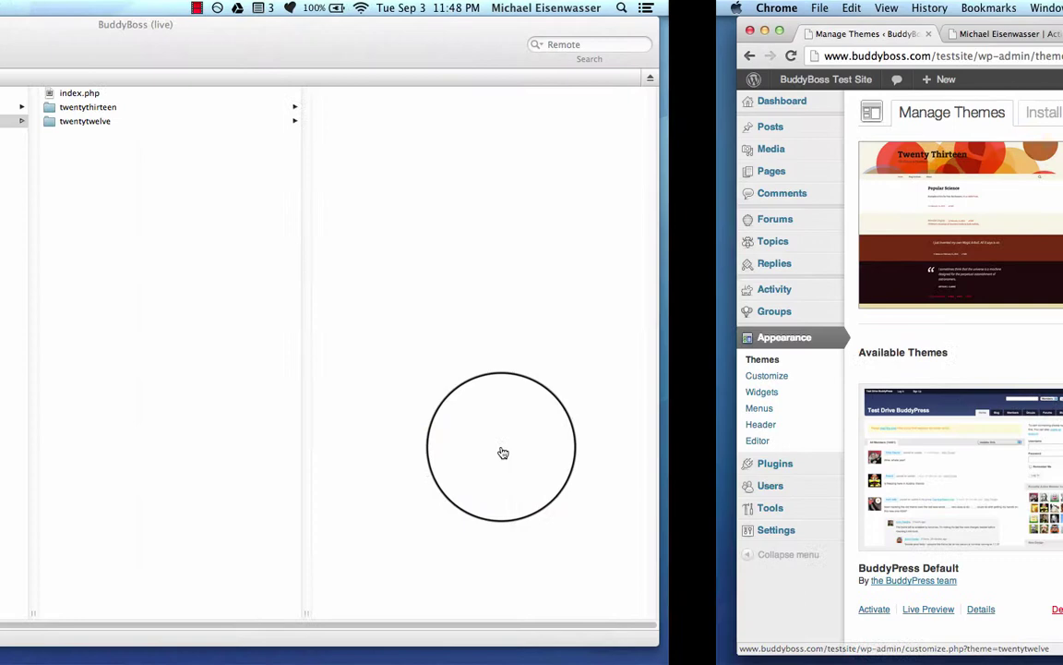
pyautogui.hscroll(-1, 374, 221)
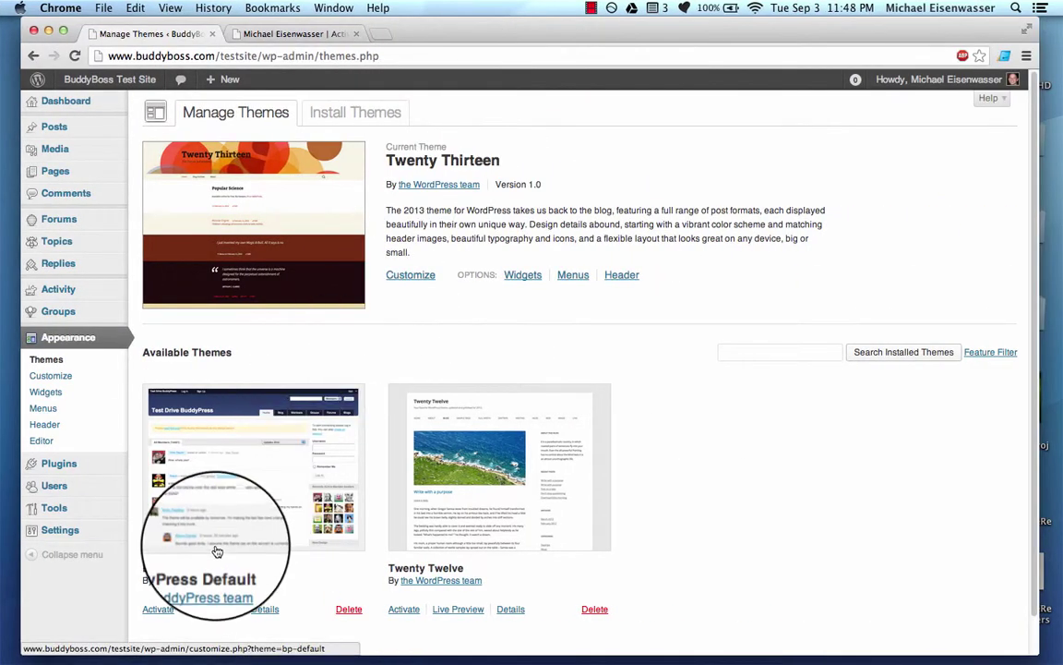
pyautogui.click(158, 609)
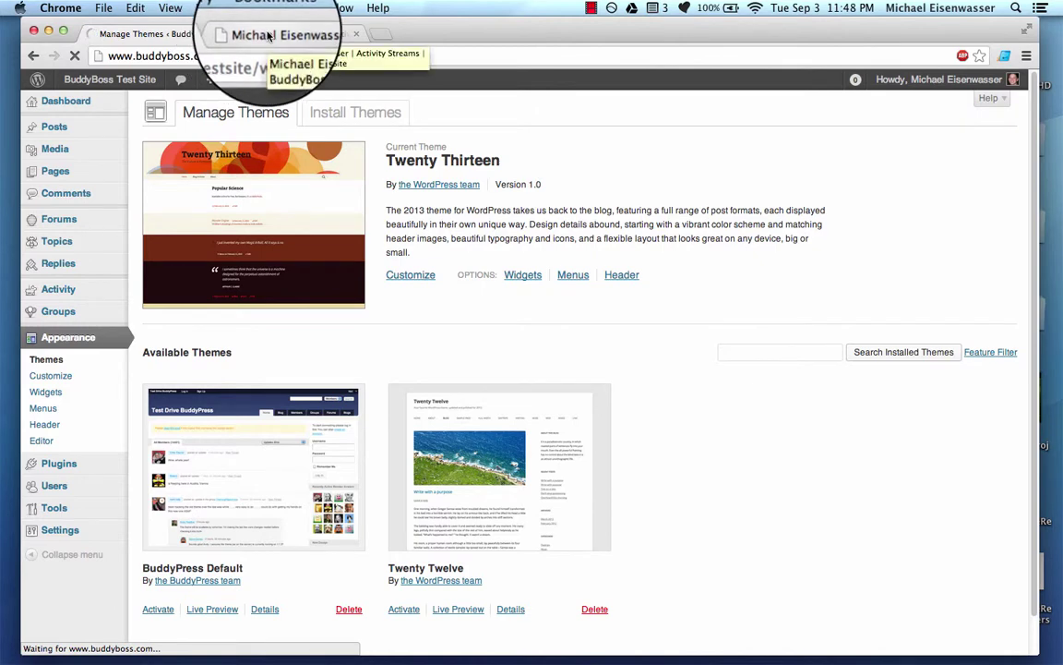
pyautogui.click(268, 34)
pyautogui.click(75, 55)
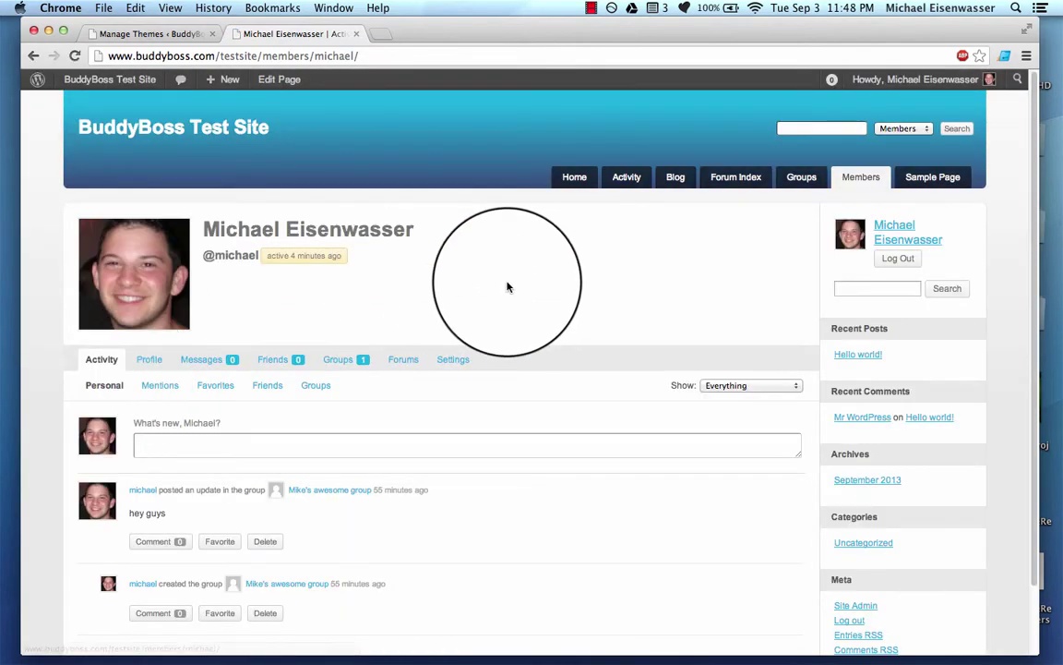
pyautogui.scroll(-3, 506, 287)
pyautogui.scroll(3, 507, 287)
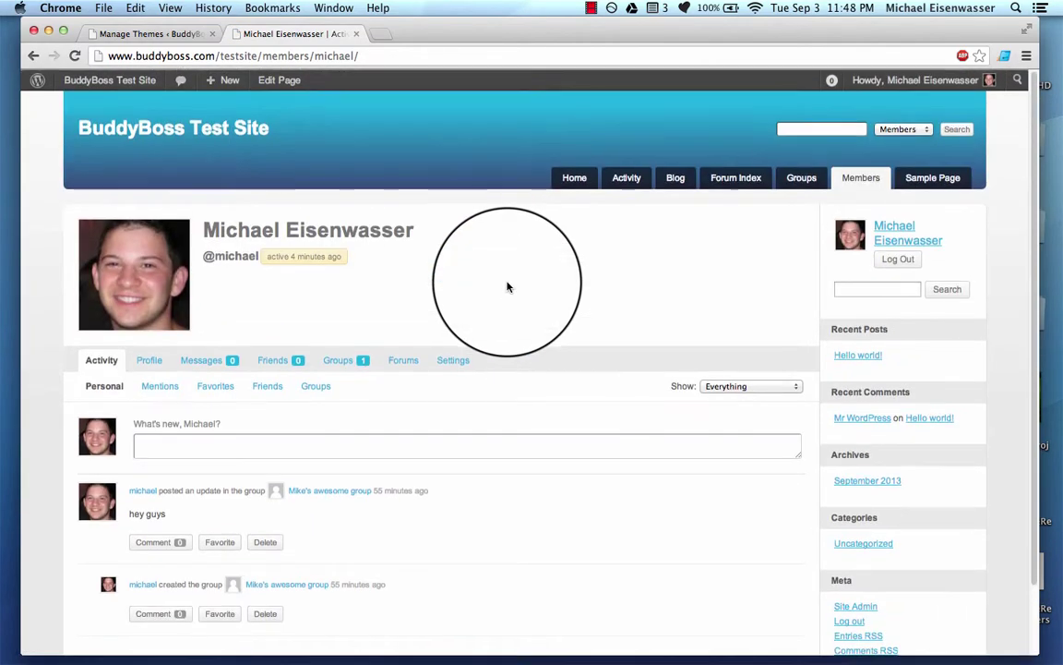
pyautogui.hotkey('ctrl', 'Left')
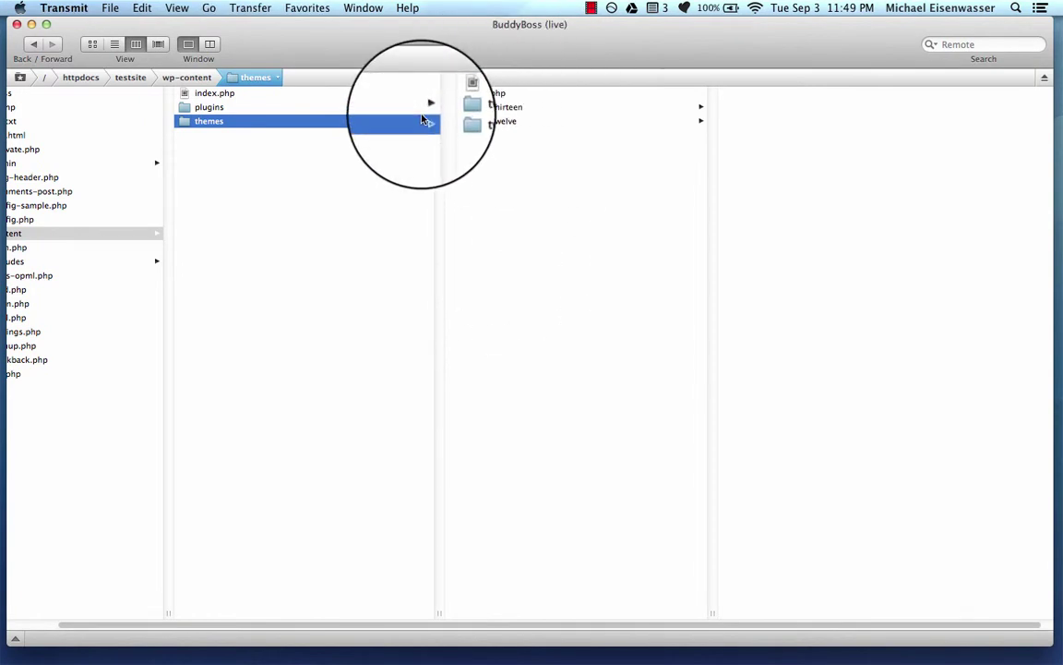
# Step: Browse plugins > buddypress in Transmit, checking the bp-templates and bp-themes folders
pyautogui.click(408, 107)
pyautogui.click(471, 106)
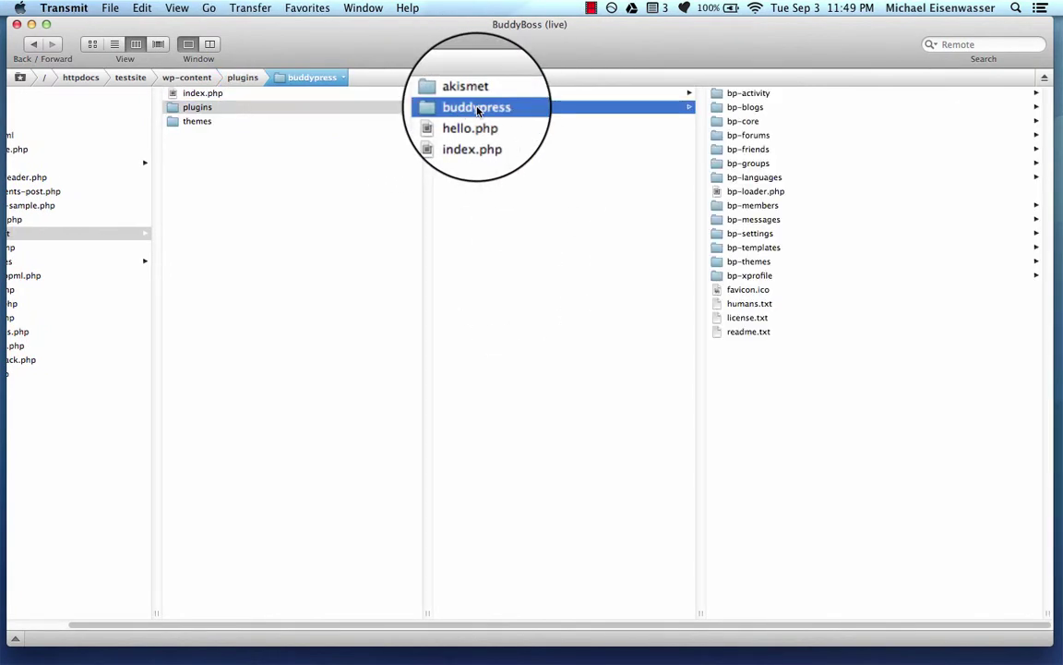
pyautogui.click(754, 251)
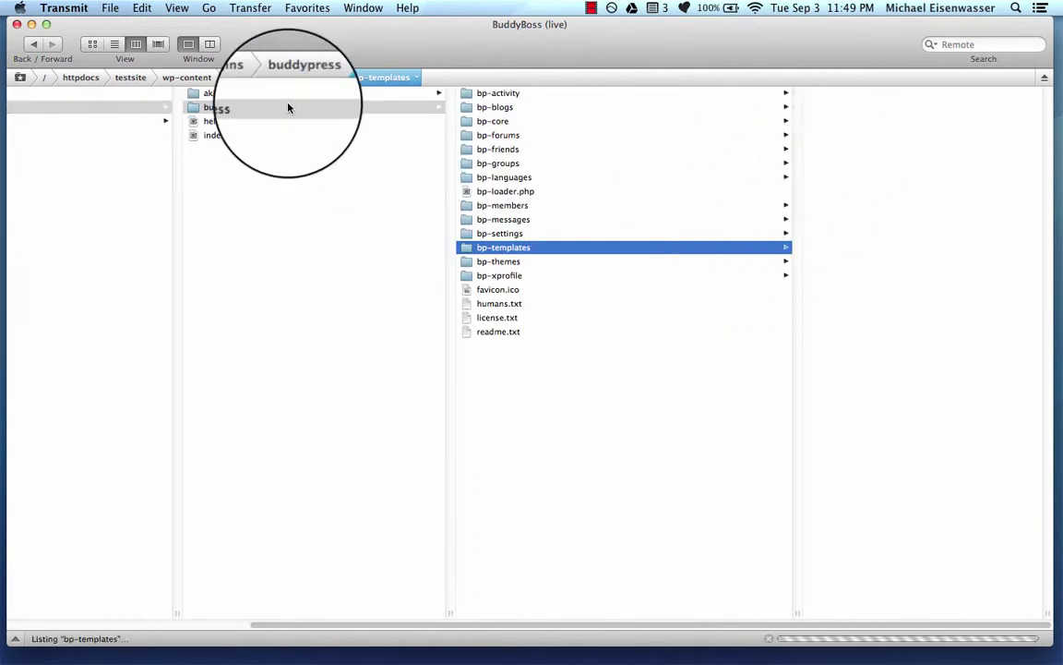
pyautogui.hscroll(-3, 232, 107)
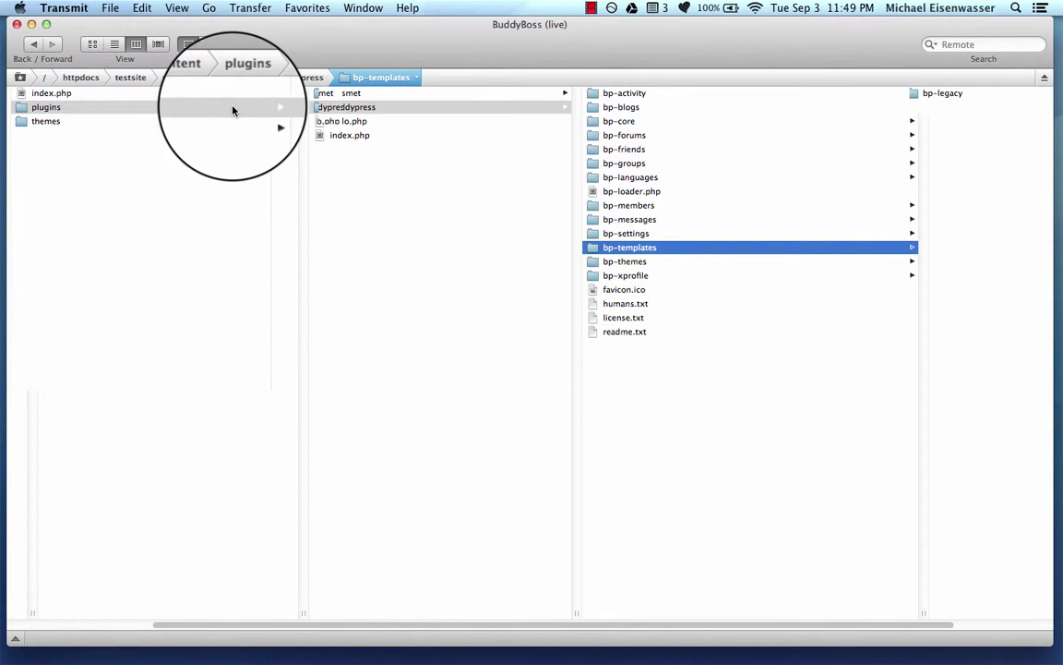
pyautogui.click(606, 264)
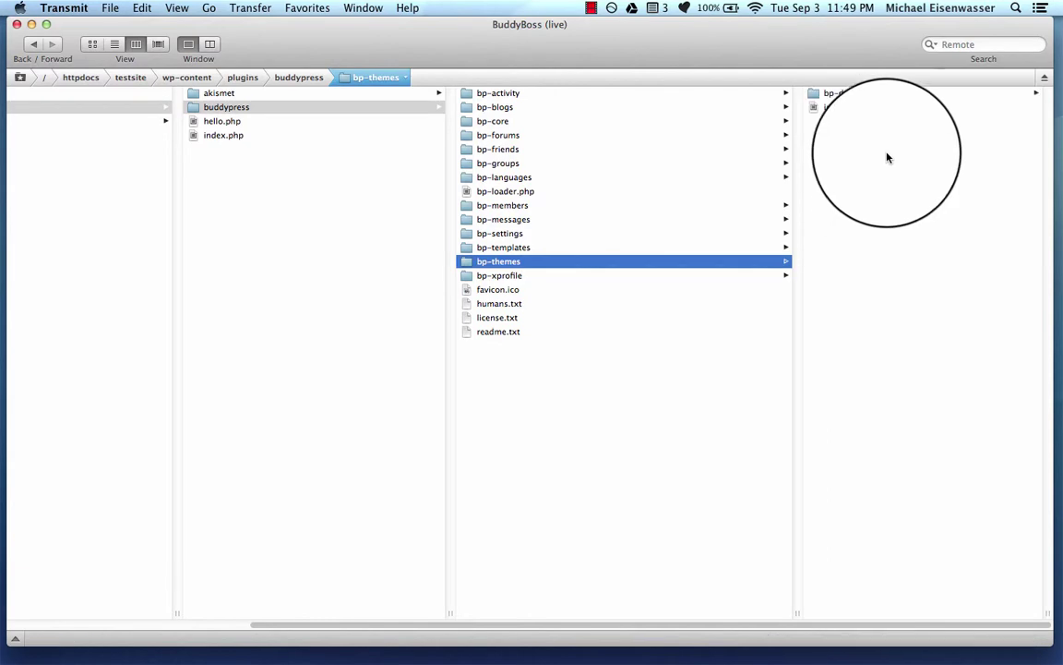
pyautogui.hotkey('ctrl', 'Right')
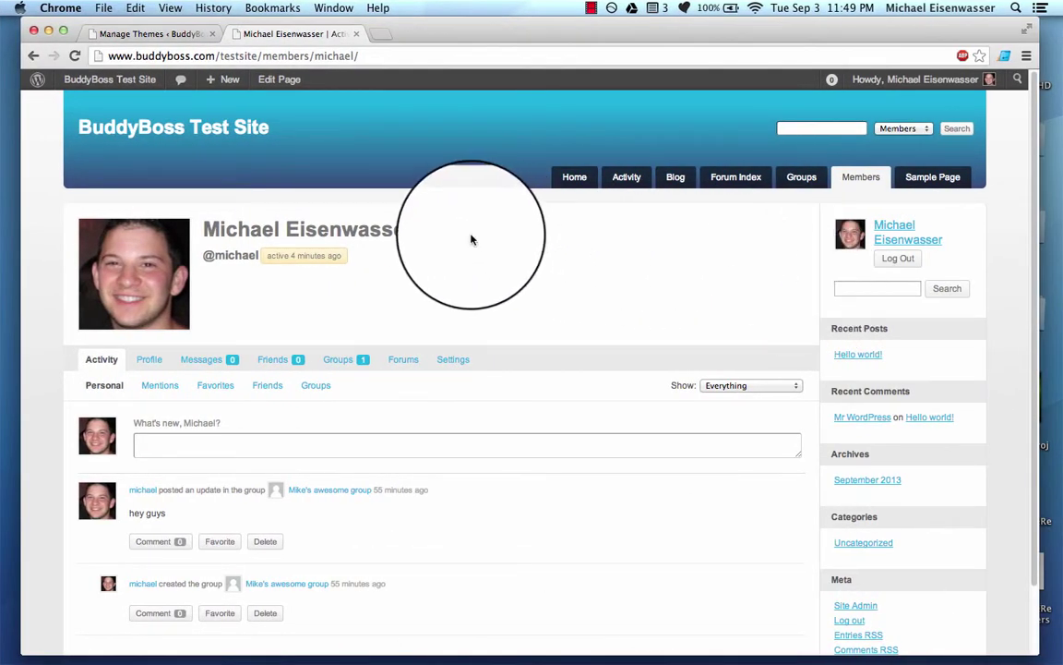
# Step: Upload buddyboss.zip from the Desktop via Install Themes > Upload and install it
pyautogui.click(129, 34)
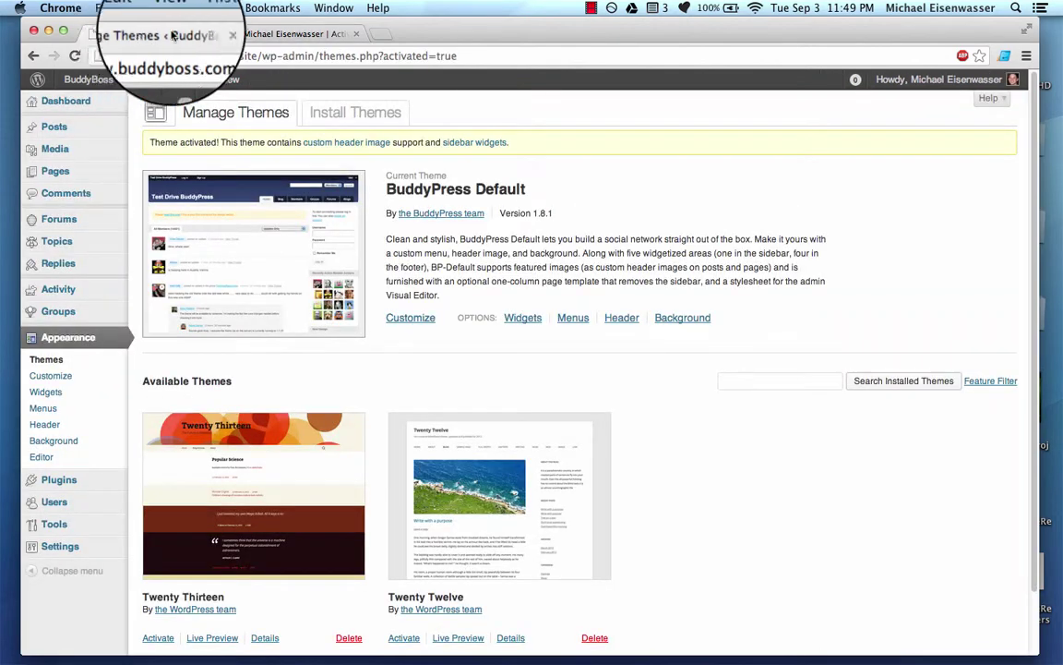
pyautogui.click(347, 112)
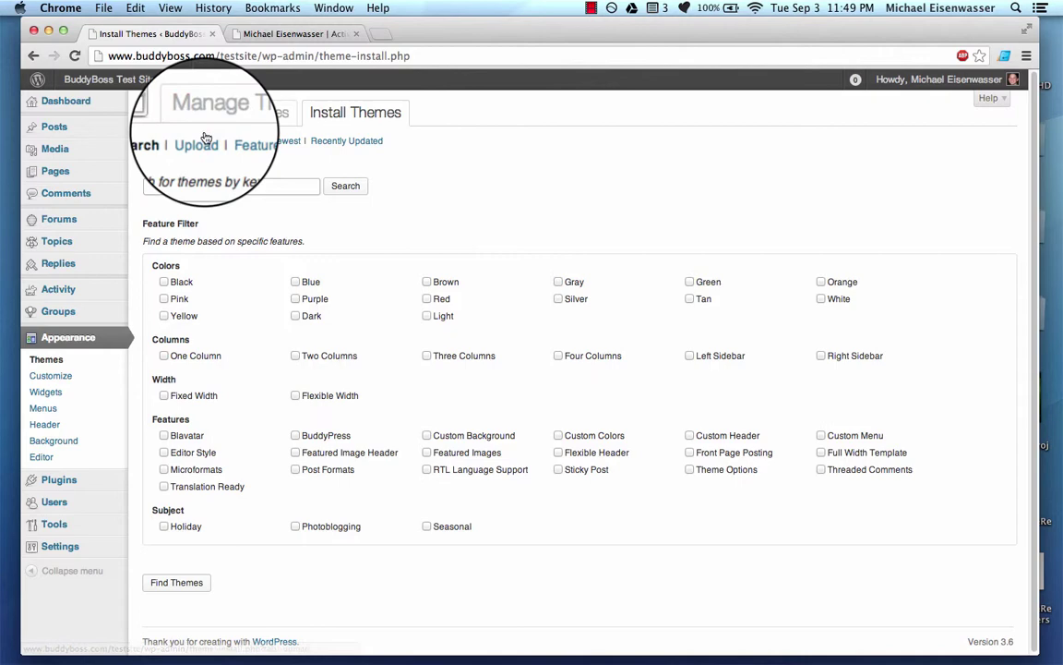
pyautogui.click(206, 138)
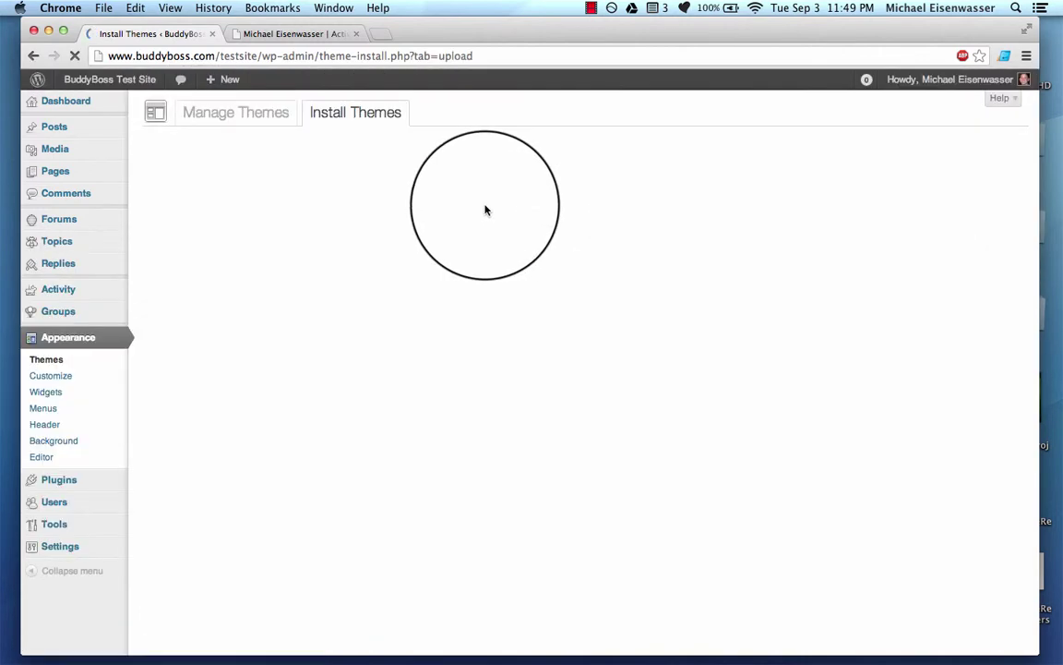
pyautogui.click(176, 223)
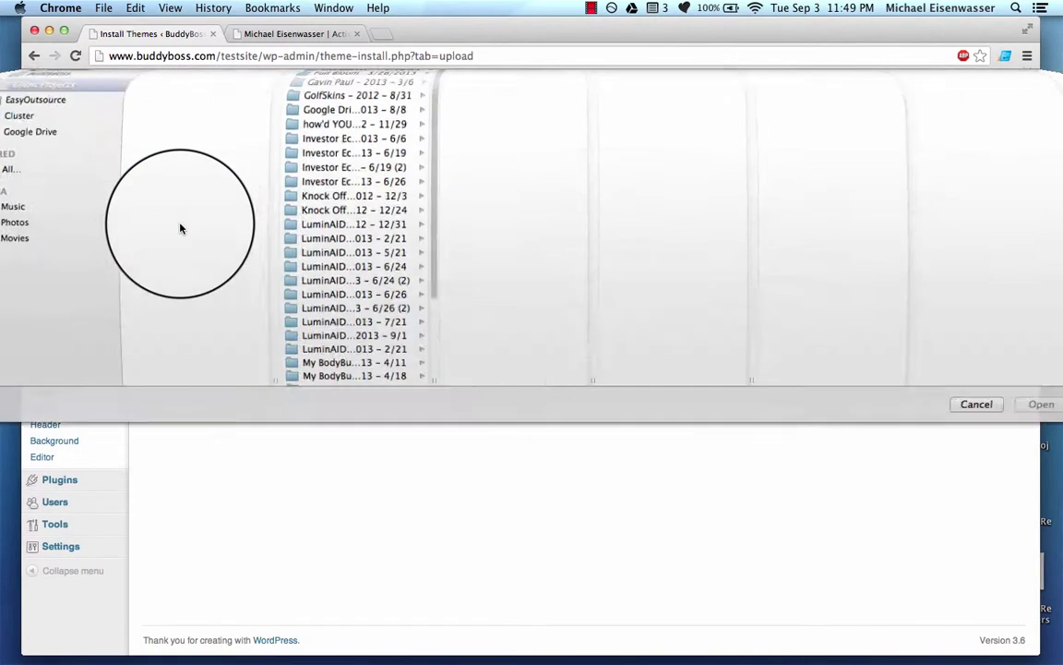
pyautogui.click(52, 141)
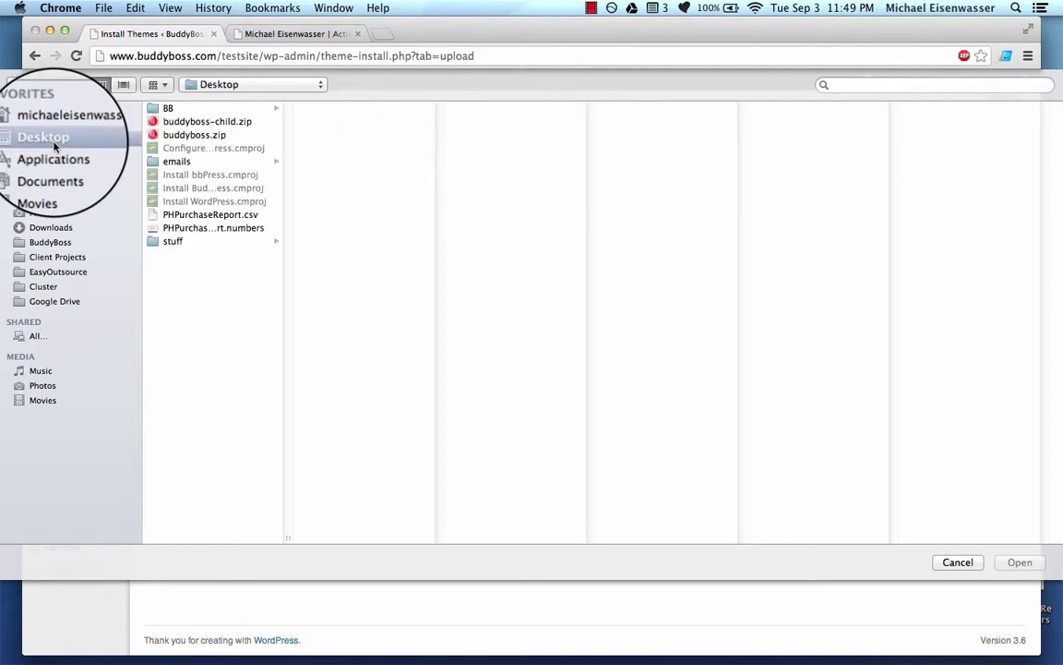
pyautogui.click(189, 135)
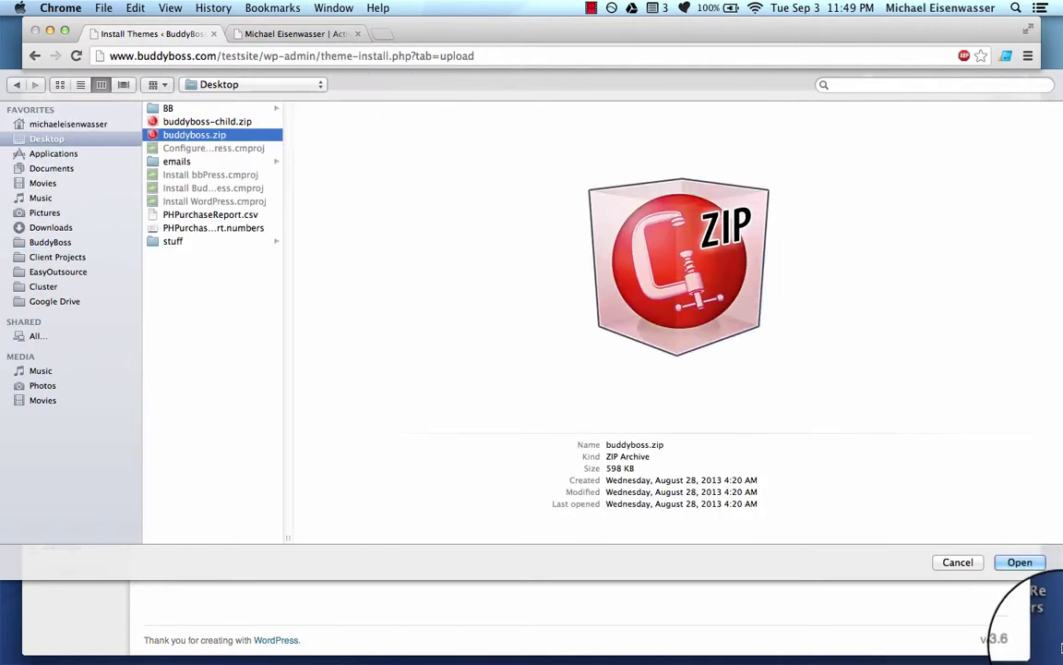
pyautogui.click(1019, 562)
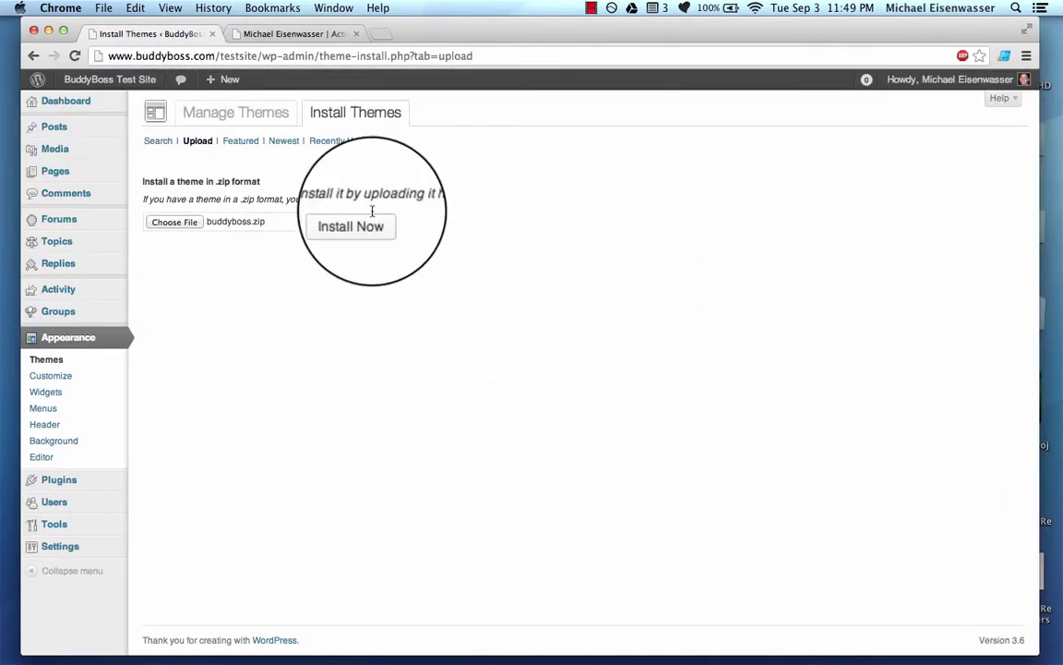
pyautogui.click(355, 222)
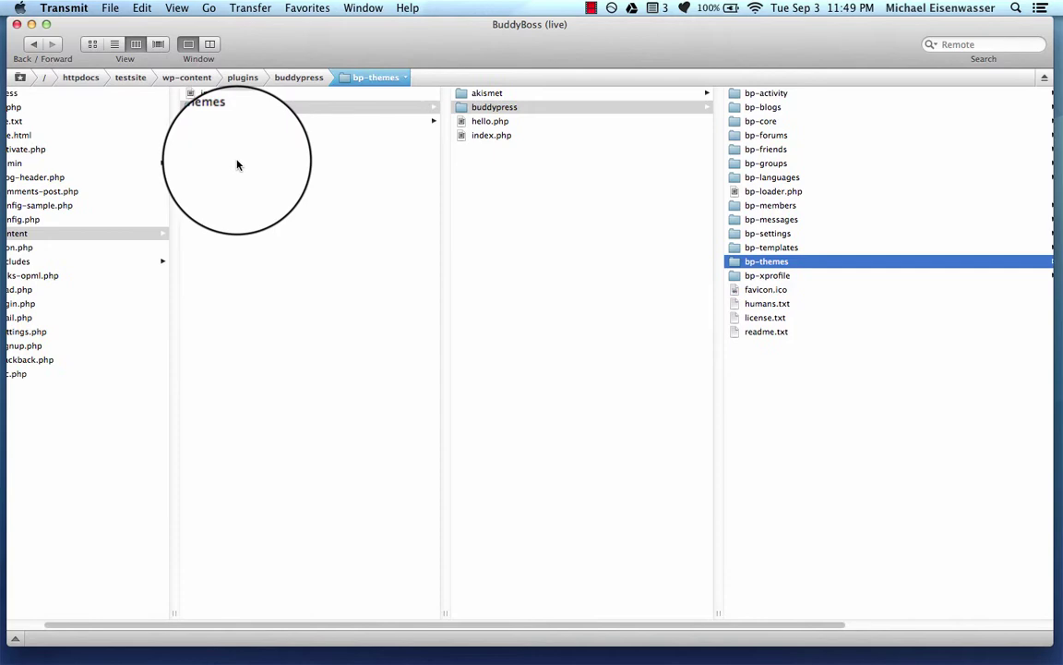
# Step: View the server's wp-content themes folder in Transmit, then return to the browser
pyautogui.click(267, 123)
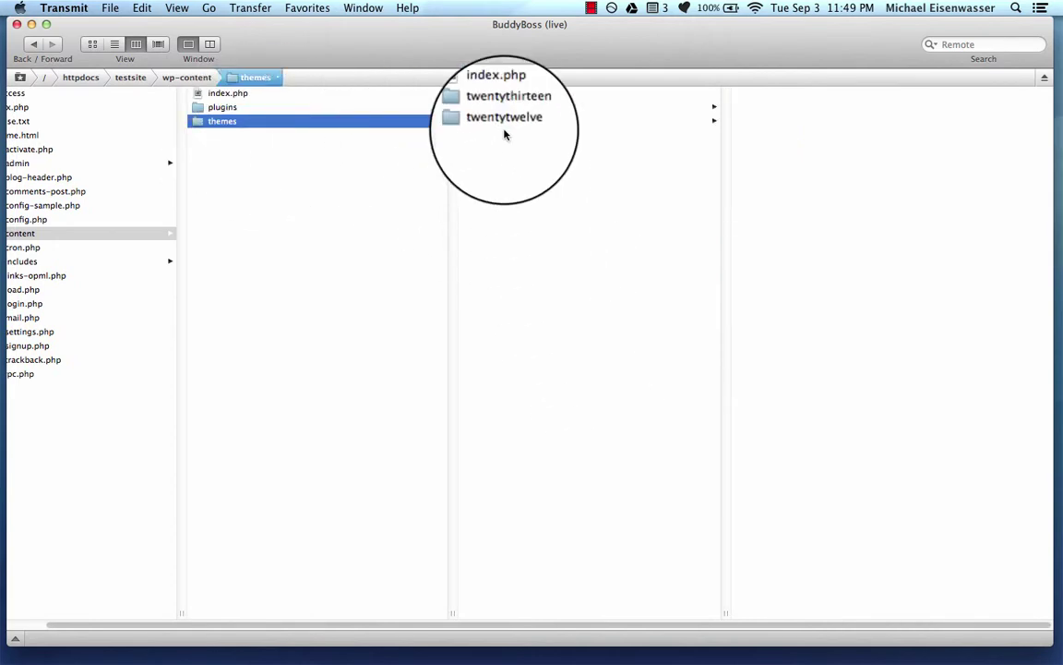
pyautogui.hotkey('ctrl', 'Right')
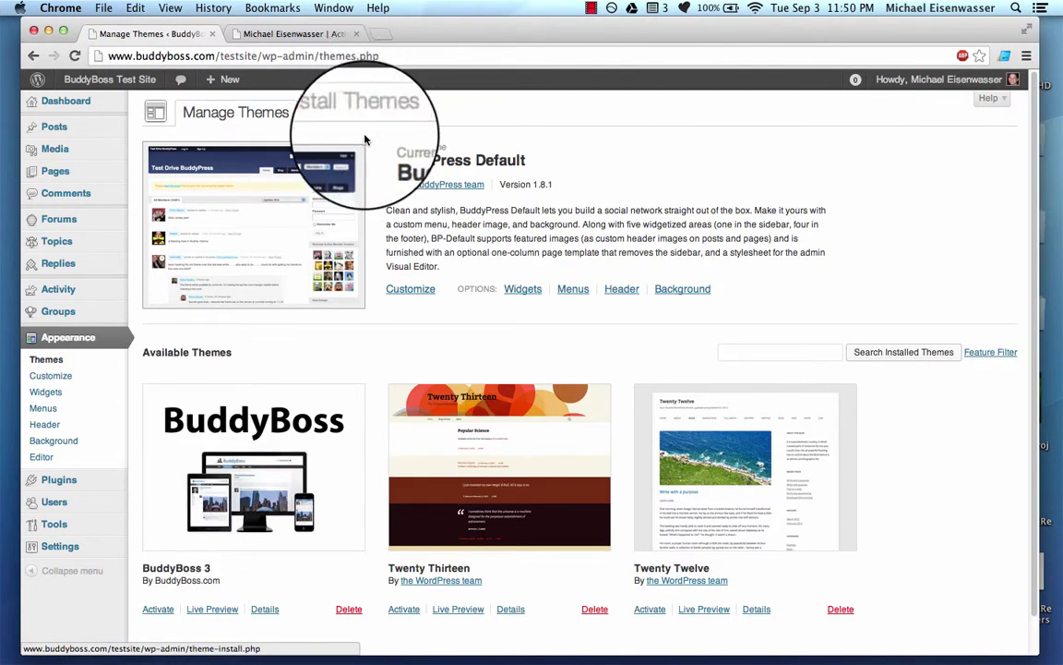
# Step: Upload buddyboss-child.zip through Install Themes > Upload and install it
pyautogui.click(361, 126)
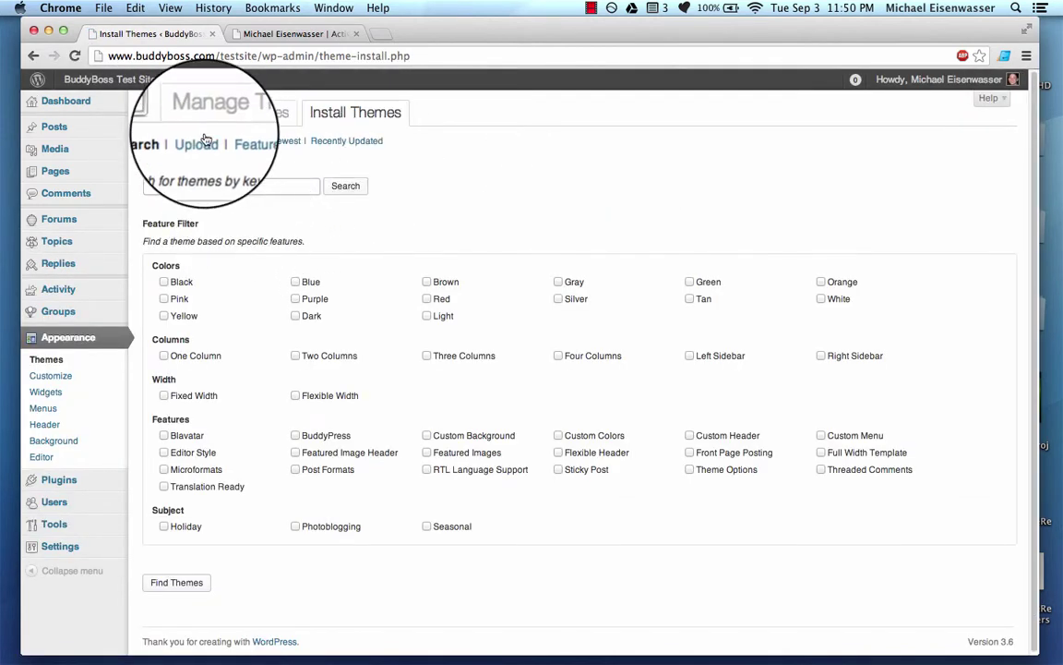
pyautogui.click(205, 141)
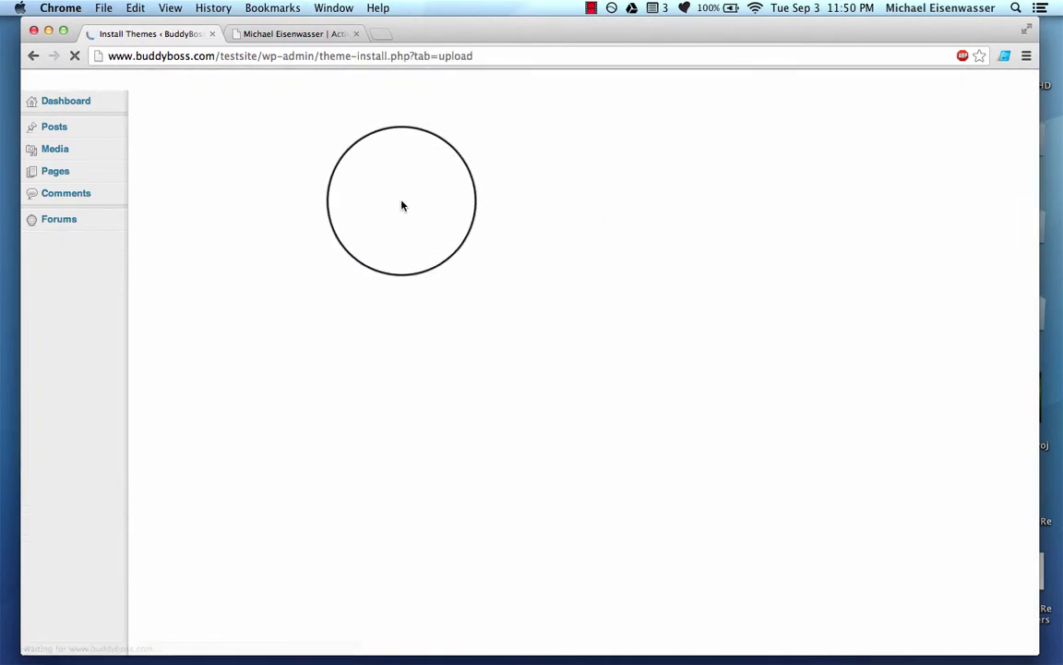
pyautogui.click(192, 221)
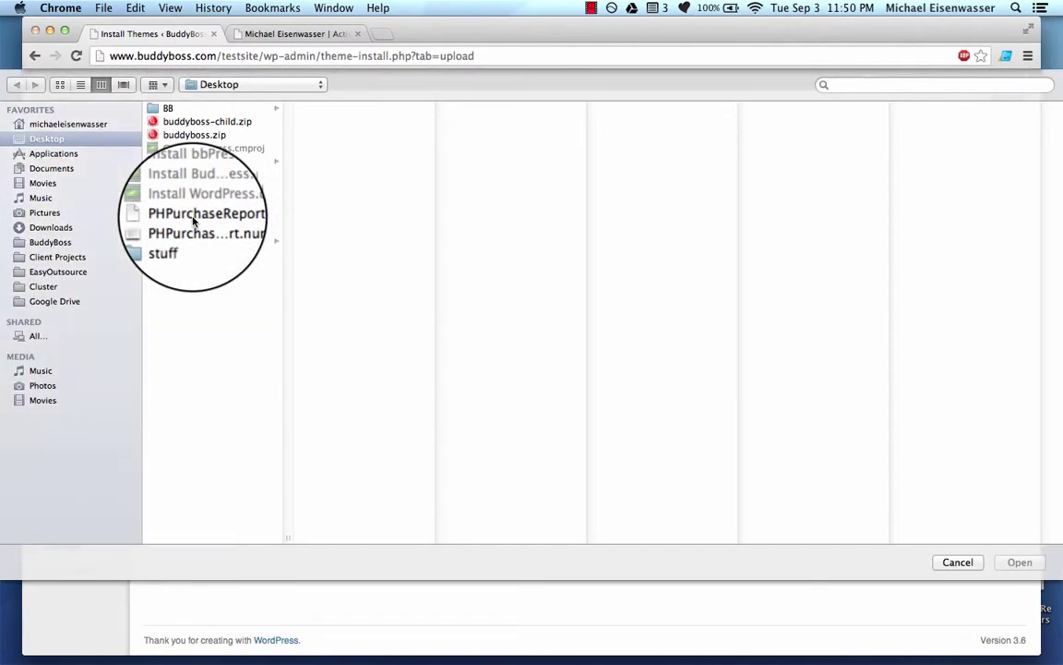
pyautogui.click(198, 122)
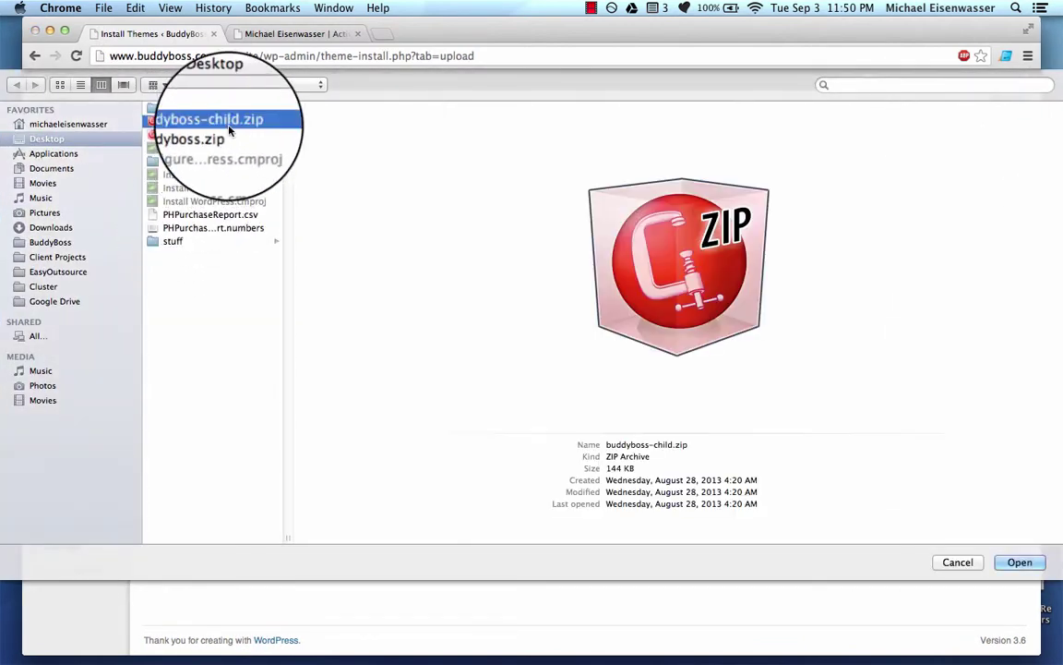
pyautogui.click(1019, 563)
pyautogui.click(354, 222)
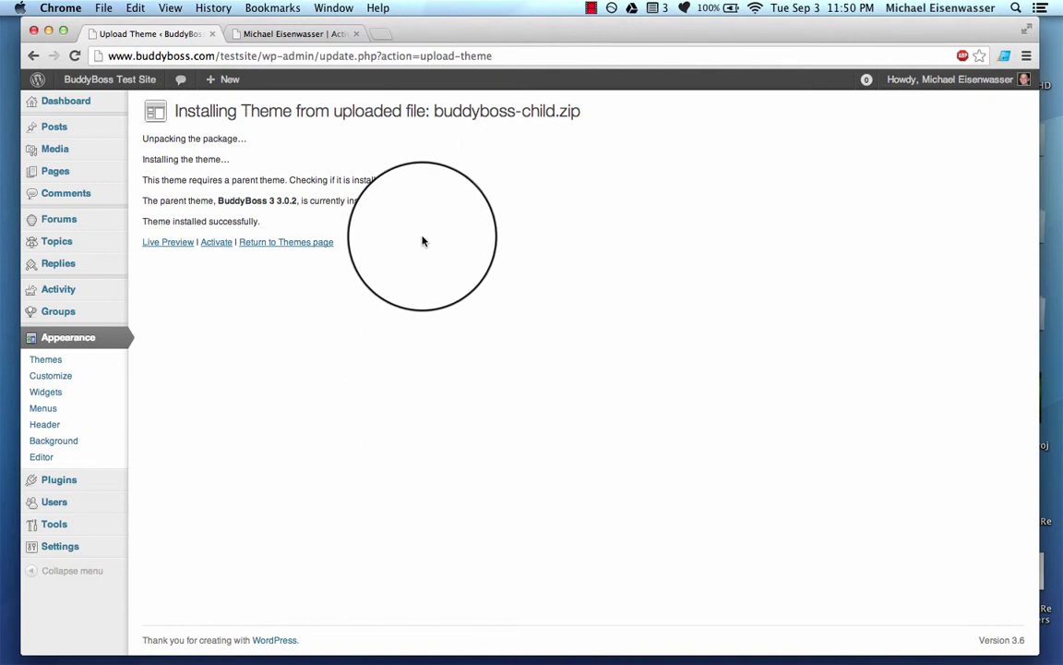
# Step: Activate the newly installed BuddyBoss Child Theme
pyautogui.click(216, 241)
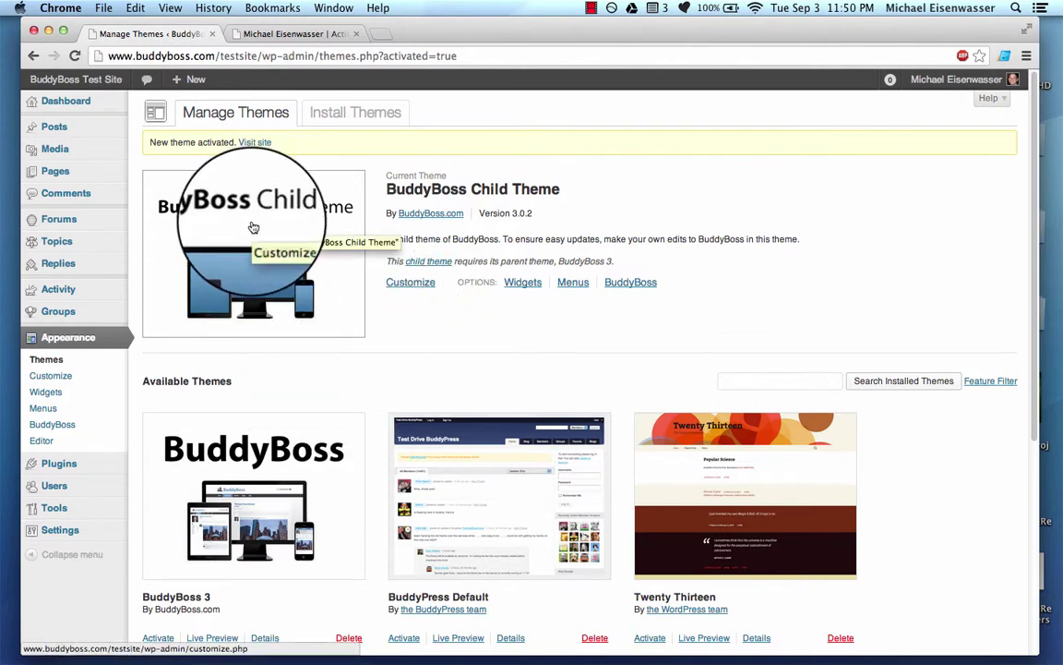
pyautogui.click(254, 35)
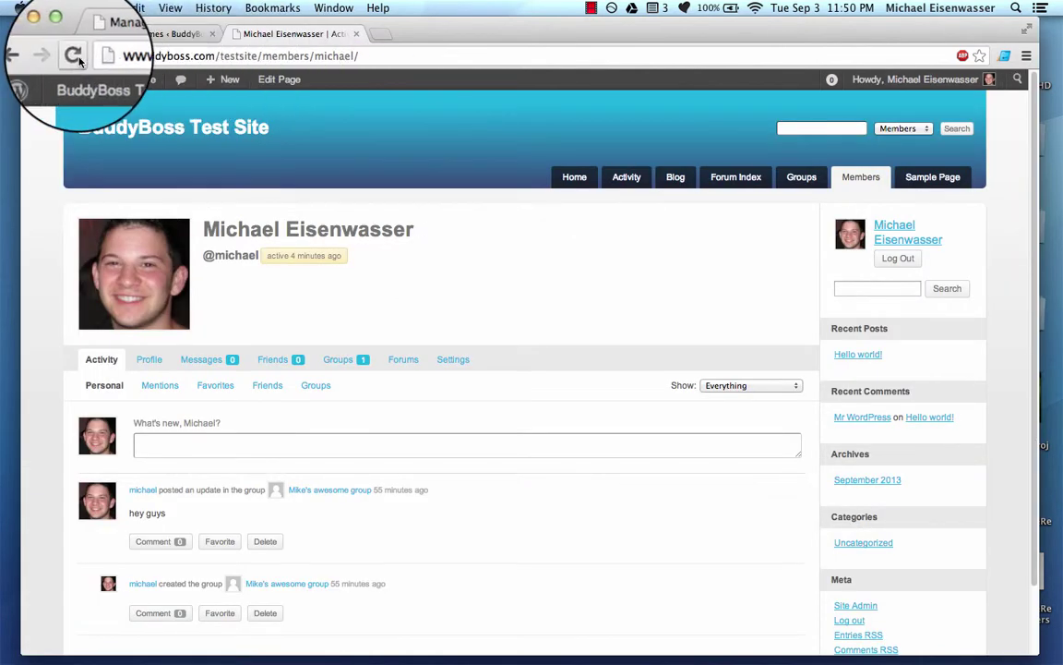
pyautogui.click(74, 56)
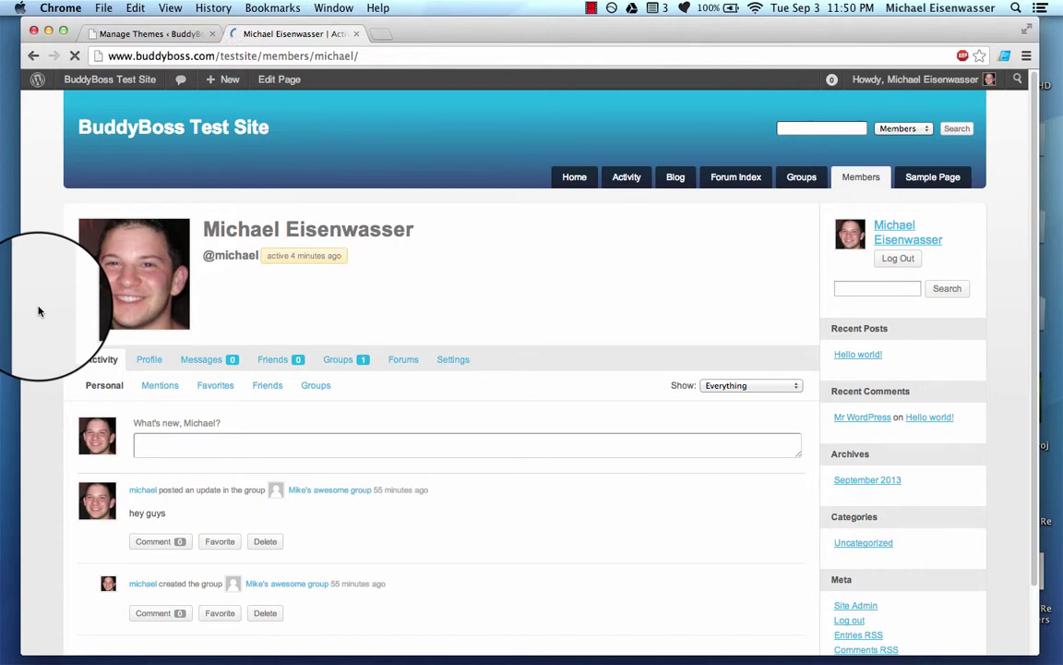
pyautogui.scroll(-3, 53, 351)
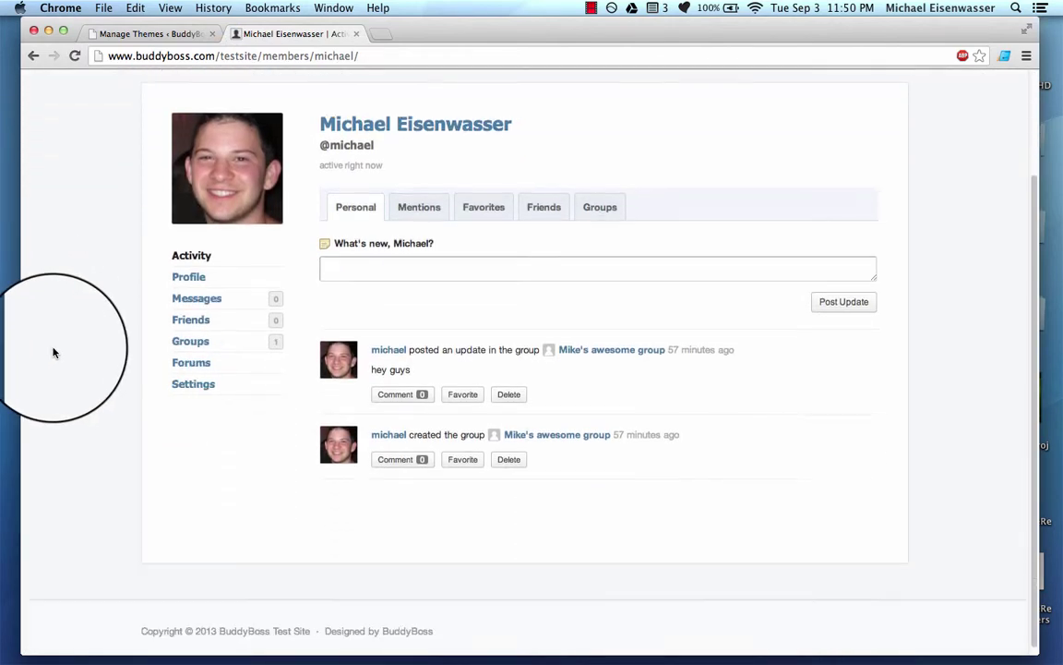
pyautogui.scroll(3, 53, 352)
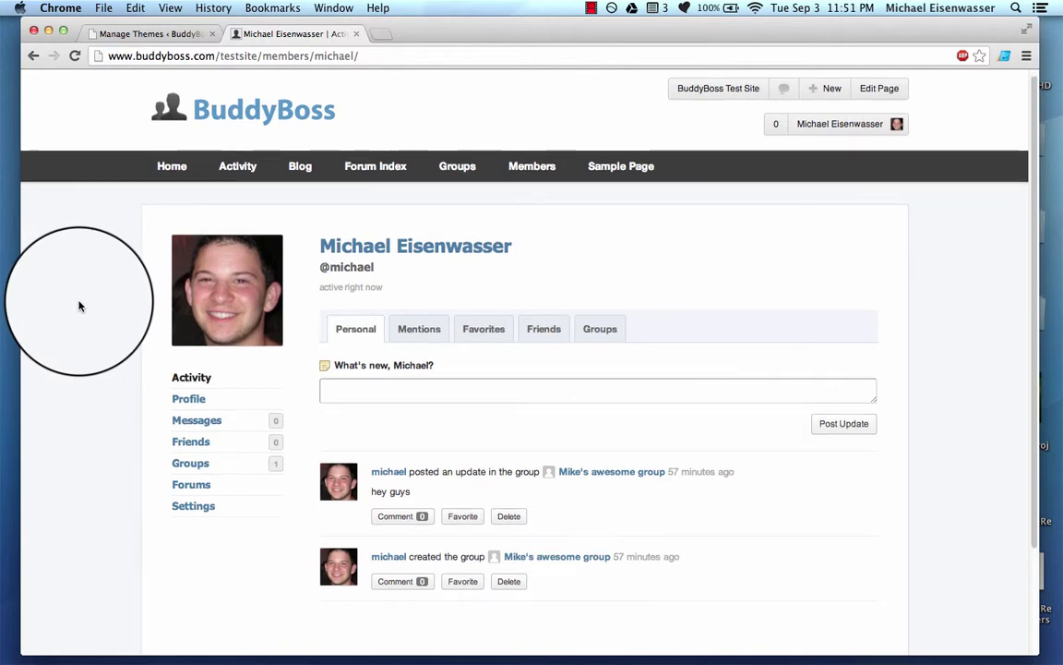
pyautogui.scroll(-3, 79, 305)
pyautogui.scroll(3, 79, 306)
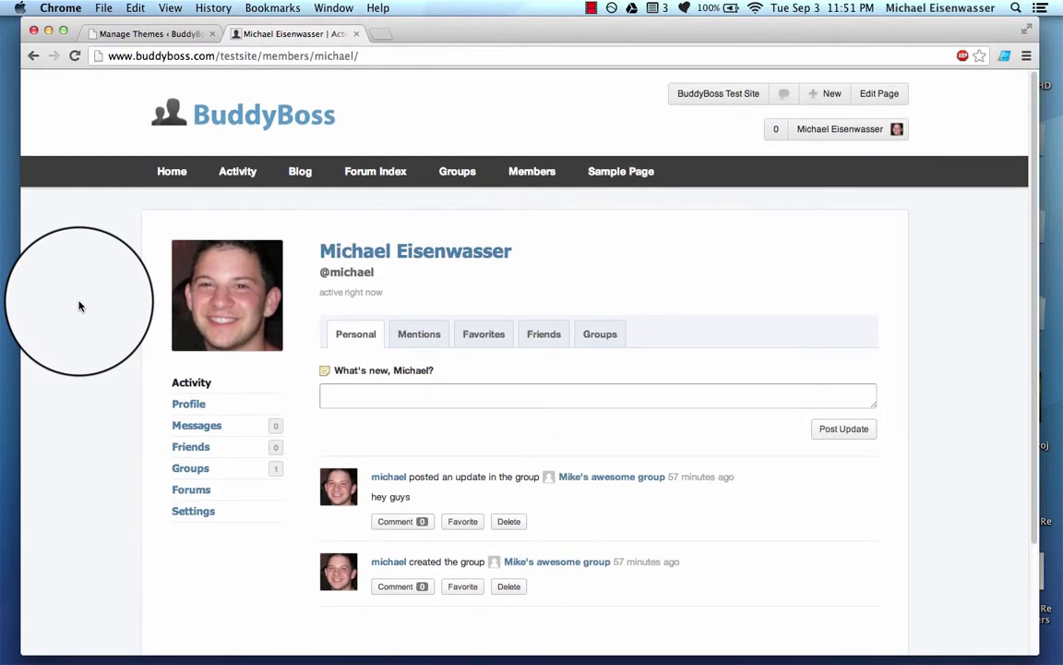
pyautogui.scroll(-3, 78, 305)
pyautogui.scroll(3, 78, 305)
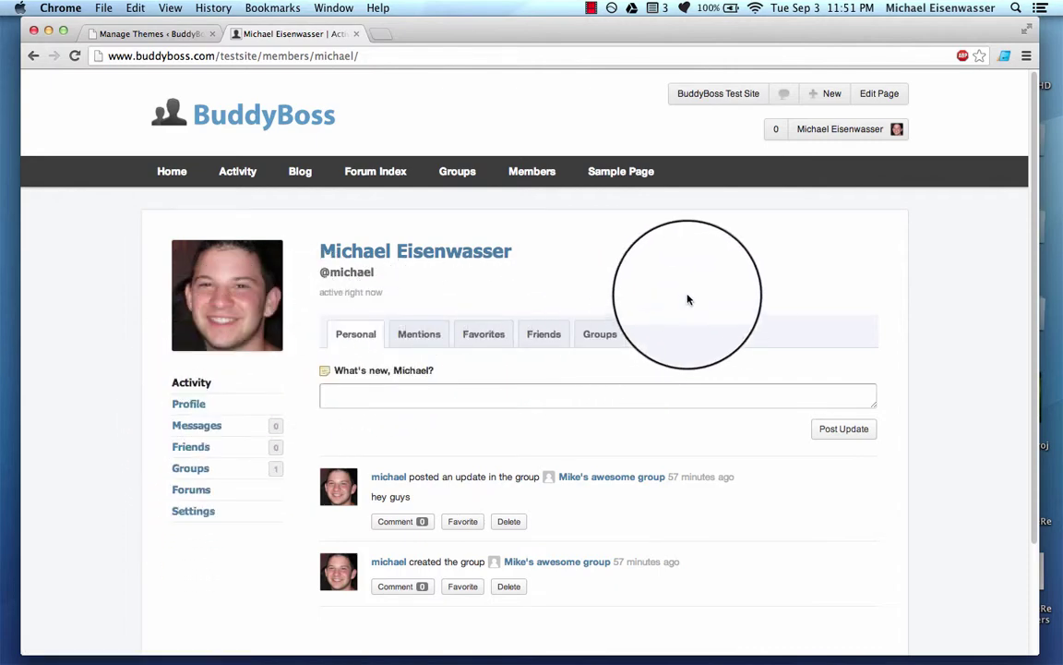
pyautogui.moveTo(1040, 651); pyautogui.dragTo(367, 637)
pyautogui.click(51, 85)
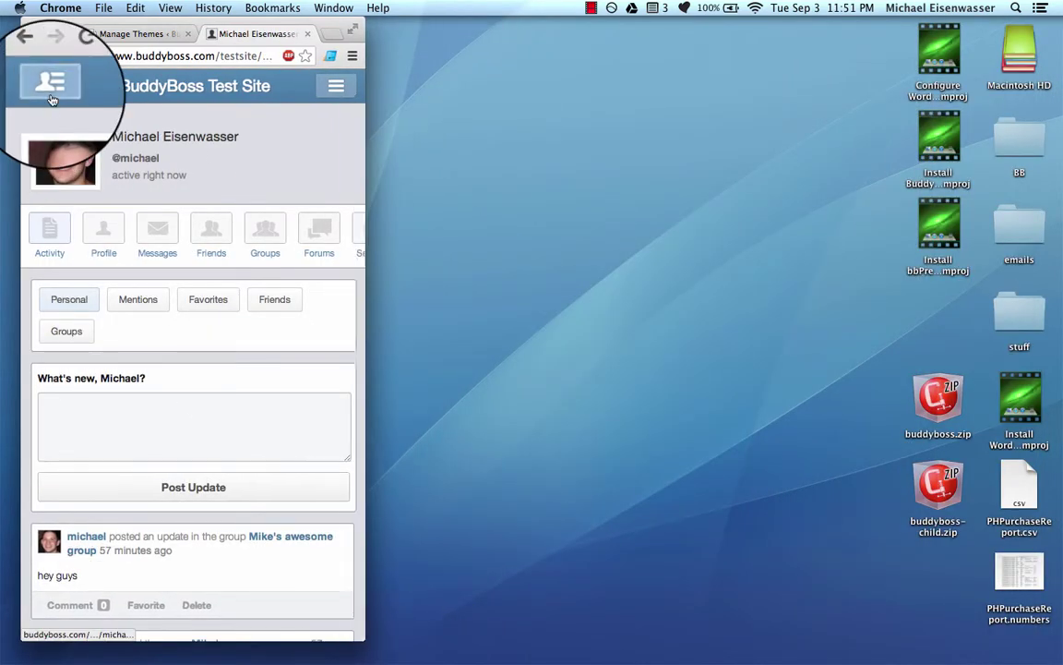
pyautogui.scroll(-5, 90, 348)
pyautogui.scroll(6, 89, 348)
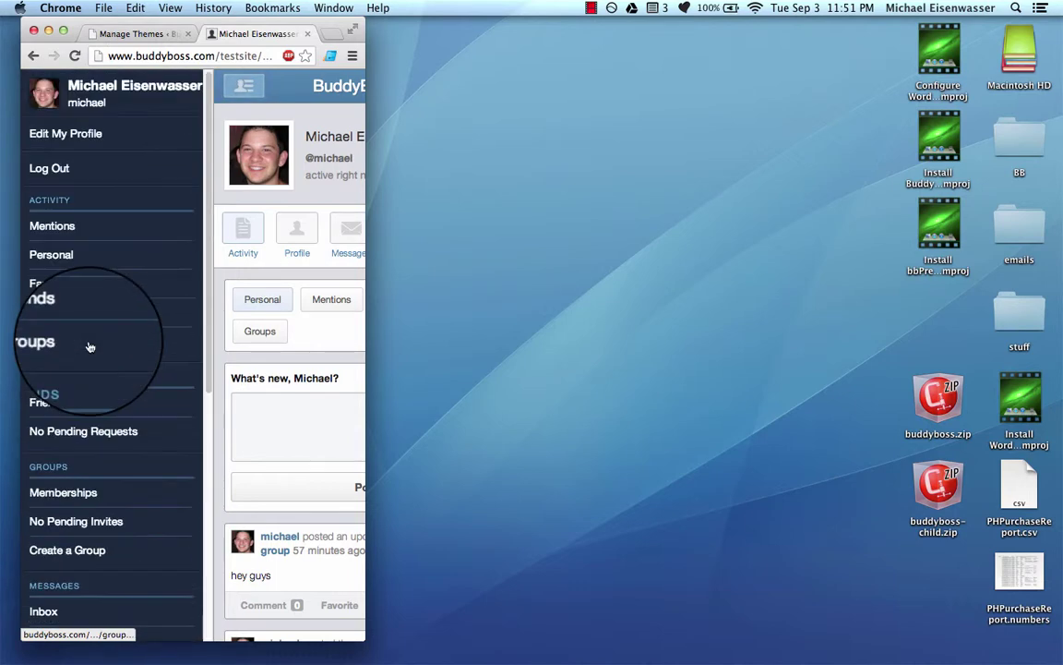
pyautogui.click(241, 85)
pyautogui.click(351, 83)
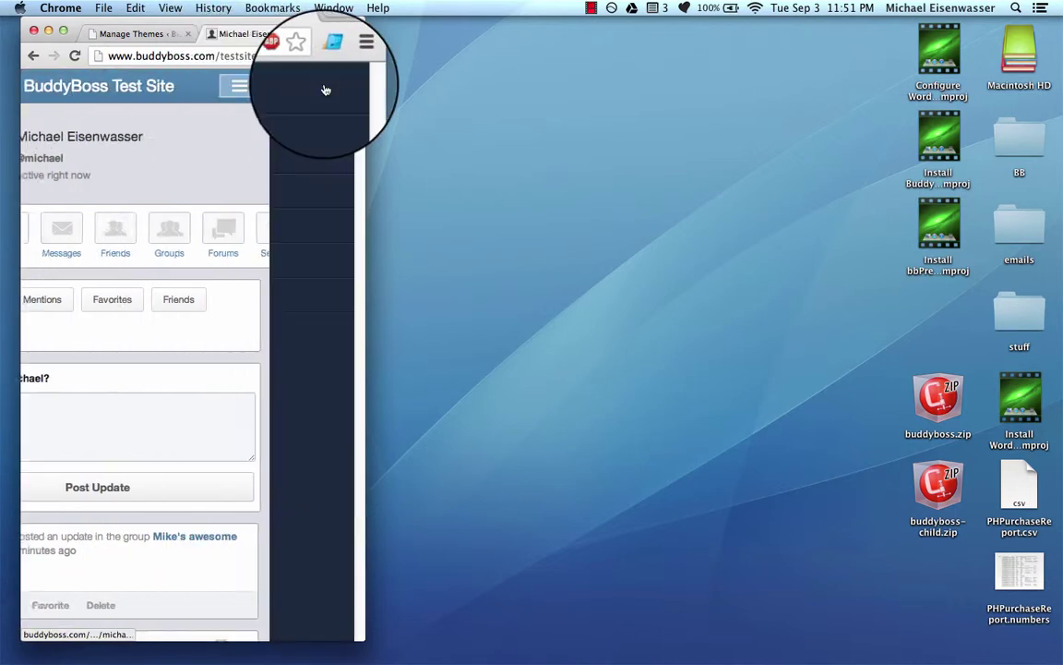
pyautogui.click(135, 72)
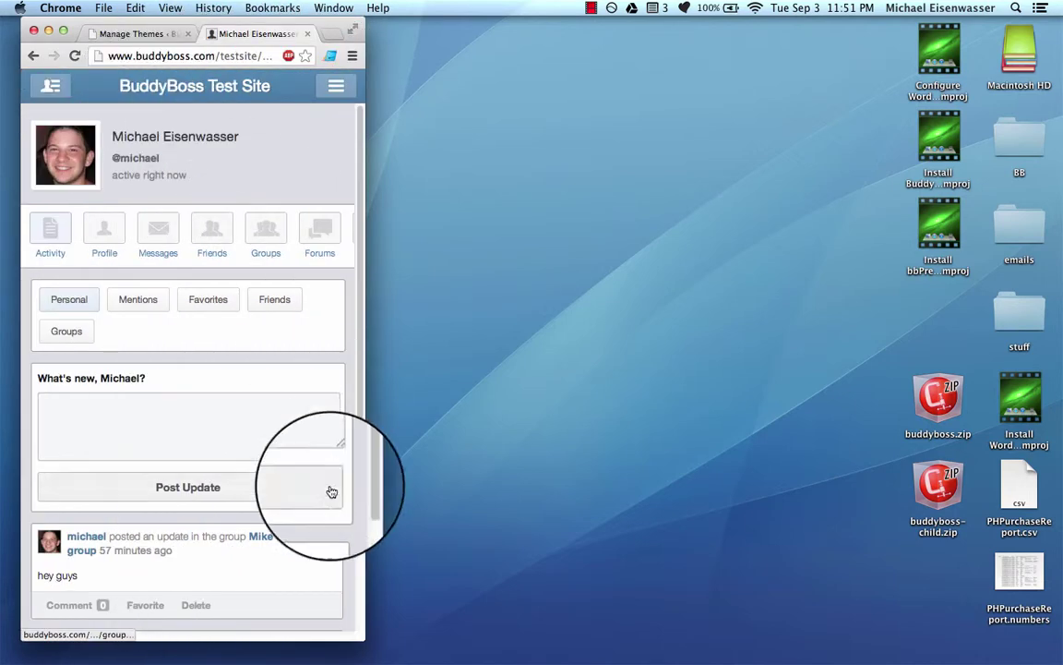
pyautogui.moveTo(365, 640); pyautogui.dragTo(315, 637)
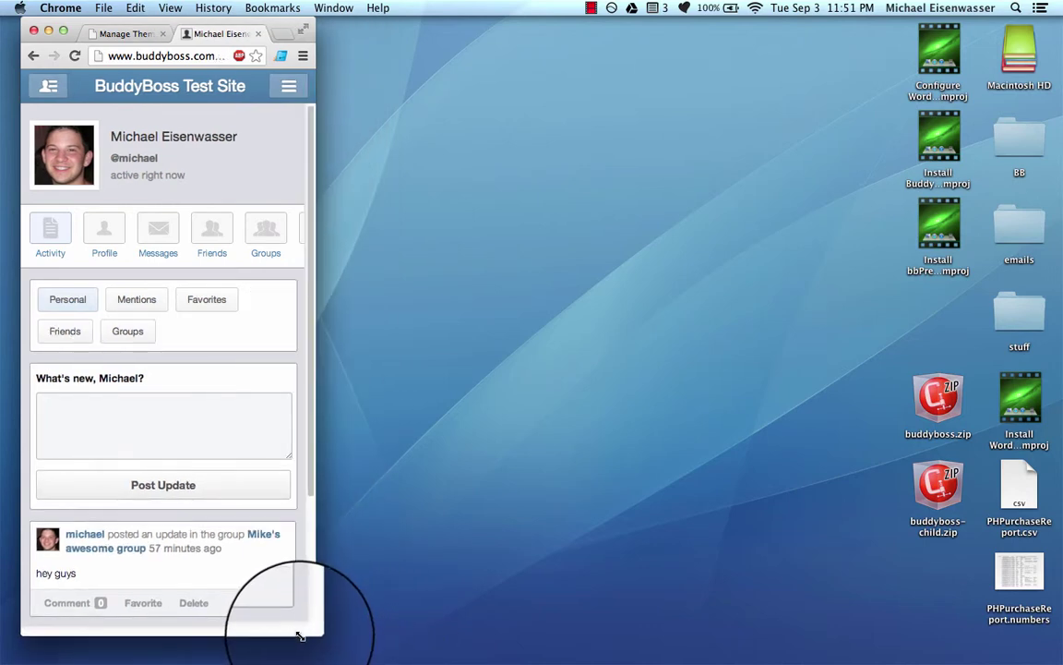
pyautogui.scroll(-3, 251, 431)
pyautogui.scroll(5, 251, 431)
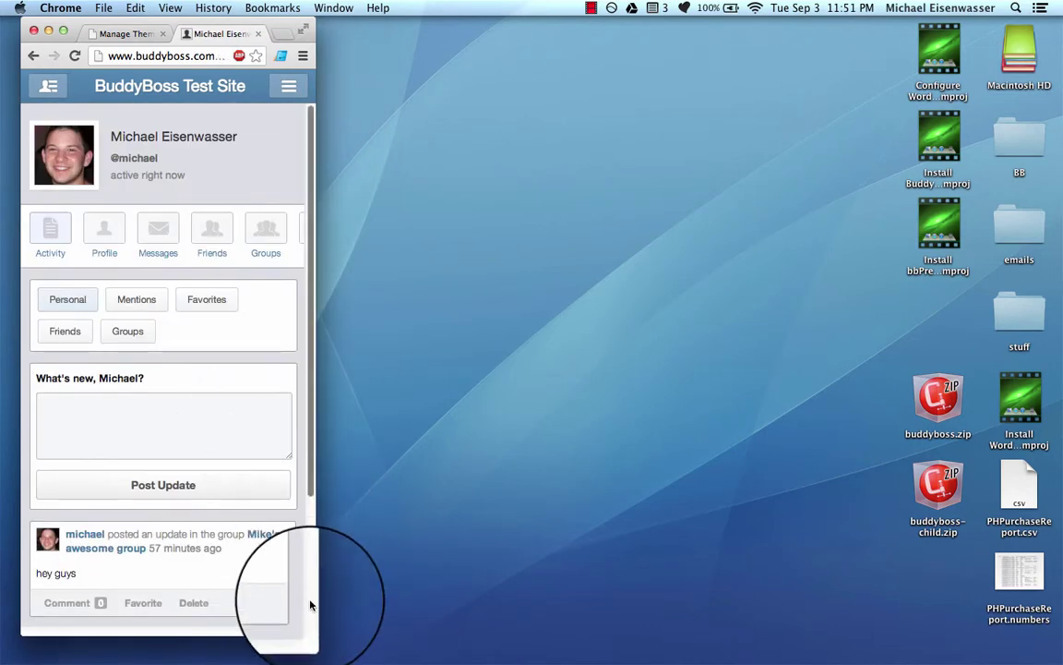
pyautogui.moveTo(311, 631); pyautogui.dragTo(994, 651)
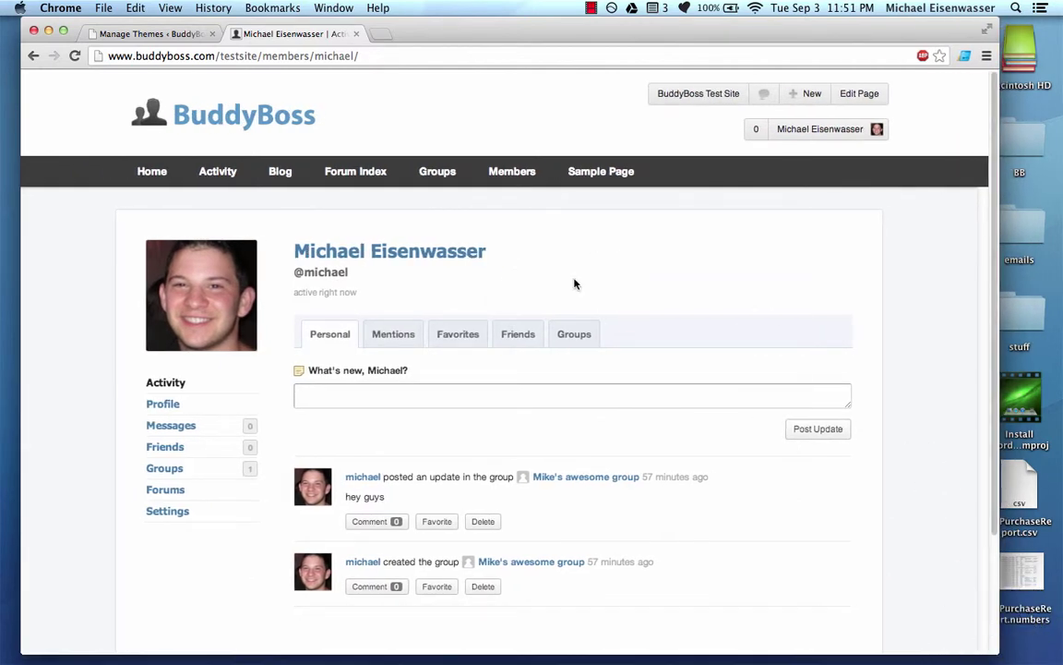